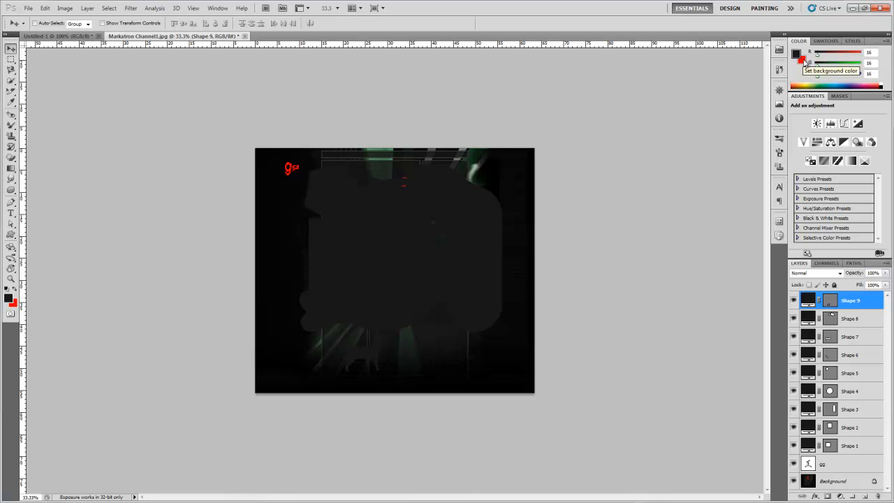
# Try red and blue foreground colours in the Color Picker, ending on #0600fd, and discard the change
pyautogui.click(797, 54)
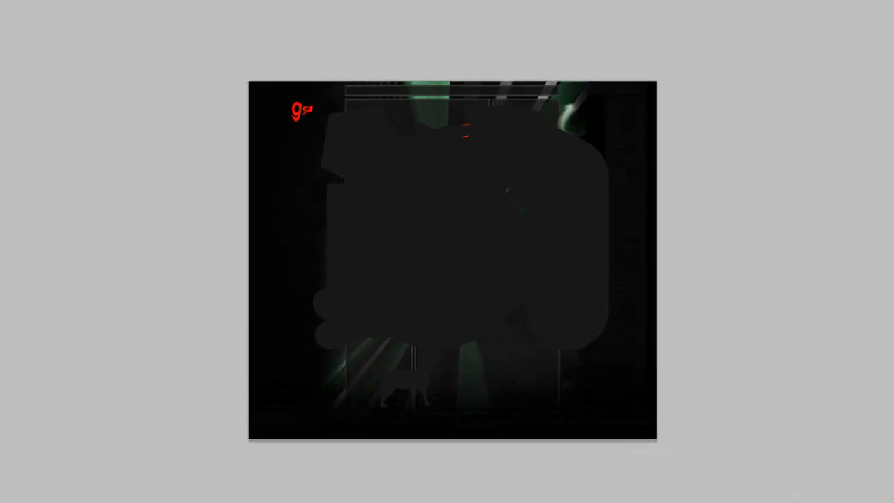
pyautogui.moveTo(638, 115); pyautogui.dragTo(550, 129)
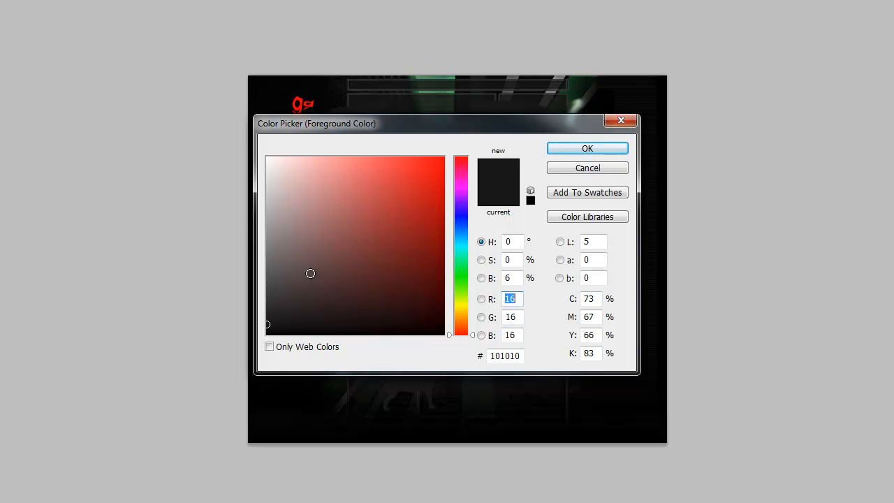
pyautogui.moveTo(329, 303)
pyautogui.mouseDown()
pyautogui.moveTo(439, 139)
pyautogui.moveTo(326, 220)
pyautogui.moveTo(351, 236)
pyautogui.moveTo(444, 159)
pyautogui.mouseUp()
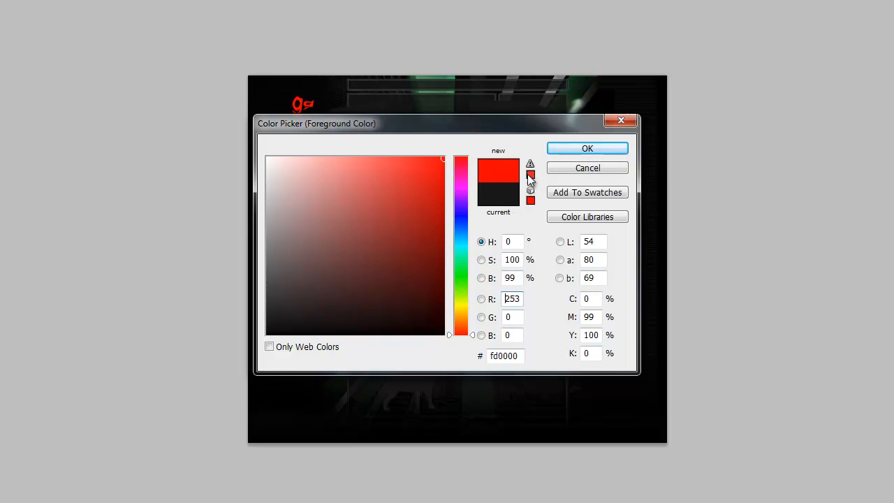
pyautogui.moveTo(474, 335); pyautogui.dragTo(468, 216)
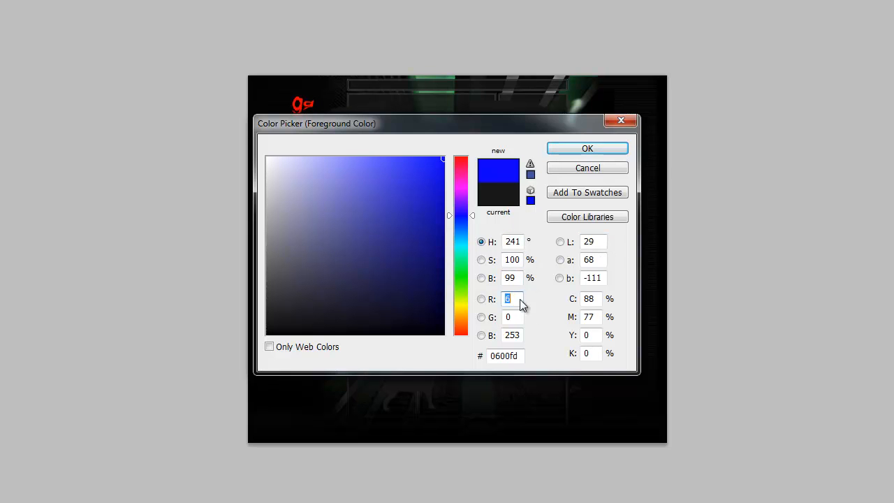
pyautogui.moveTo(512, 356); pyautogui.dragTo(453, 349)
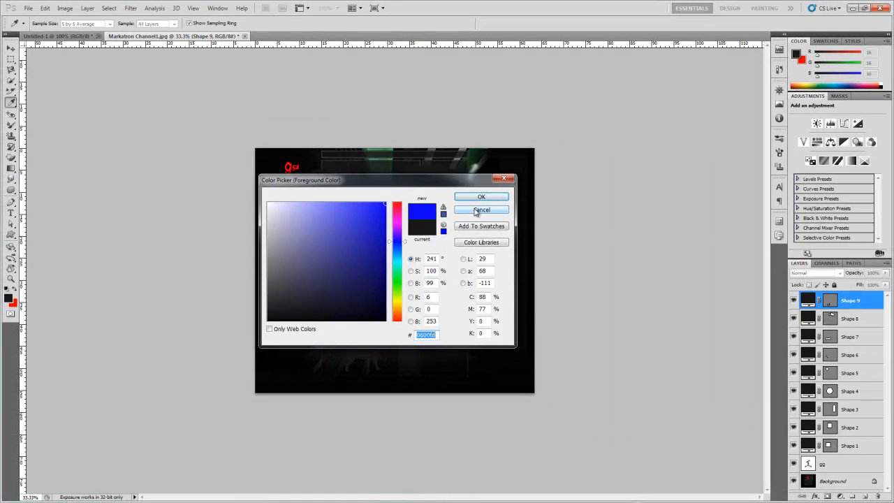
pyautogui.click(587, 167)
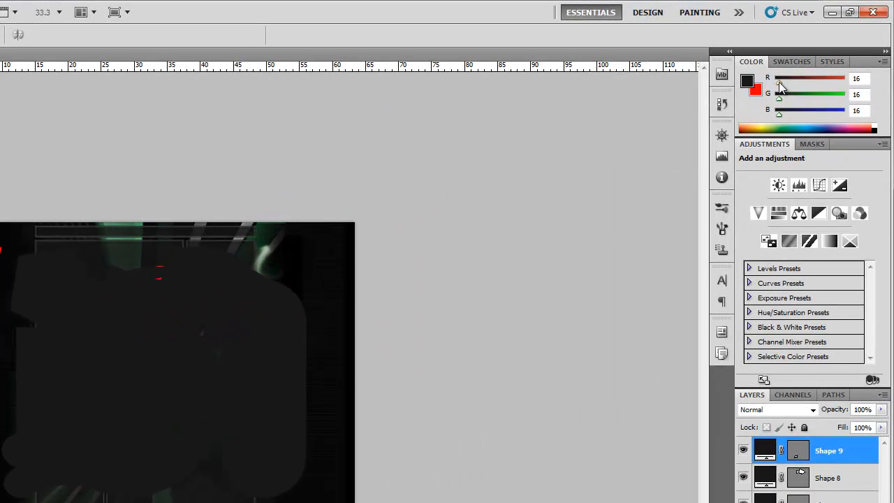
# Mix a white foreground colour with RGB 255, 255, 255, and replace it with a bright pink swatch
pyautogui.moveTo(779, 82); pyautogui.dragTo(826, 96)
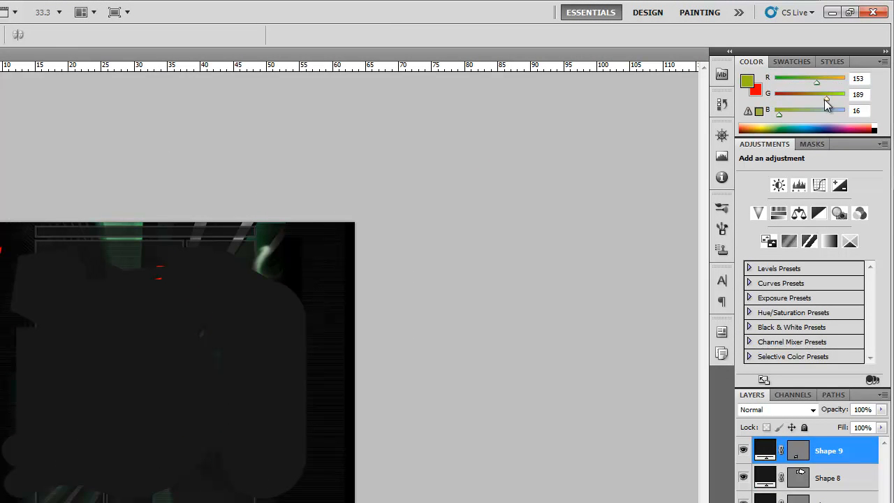
pyautogui.moveTo(780, 113); pyautogui.dragTo(876, 125)
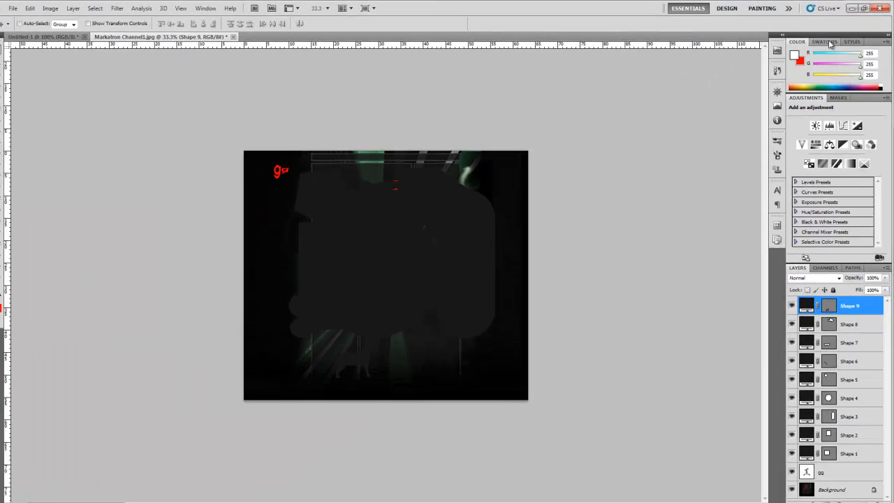
pyautogui.click(828, 42)
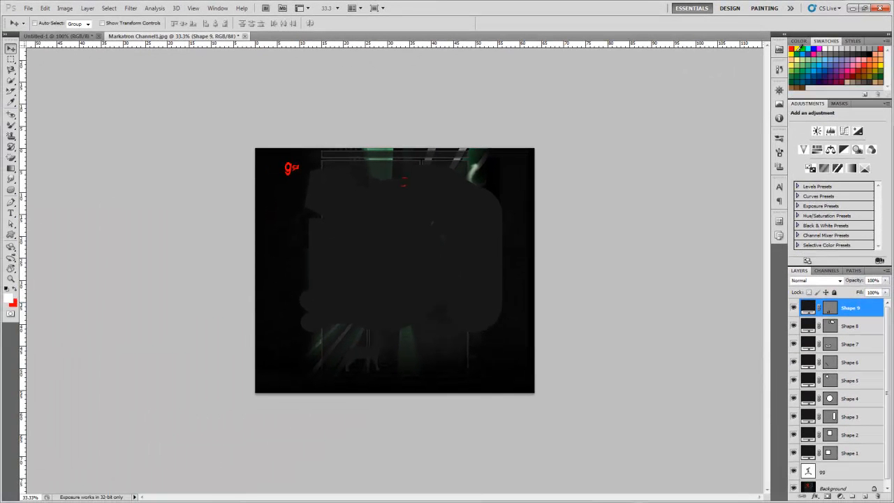
pyautogui.click(847, 65)
pyautogui.click(853, 73)
pyautogui.click(846, 79)
pyautogui.click(832, 78)
pyautogui.click(845, 67)
# Try several preset layer styles on the dog in Shape 9, including the rainbow-striped one, ending with the pink colour overlay style
pyautogui.click(852, 41)
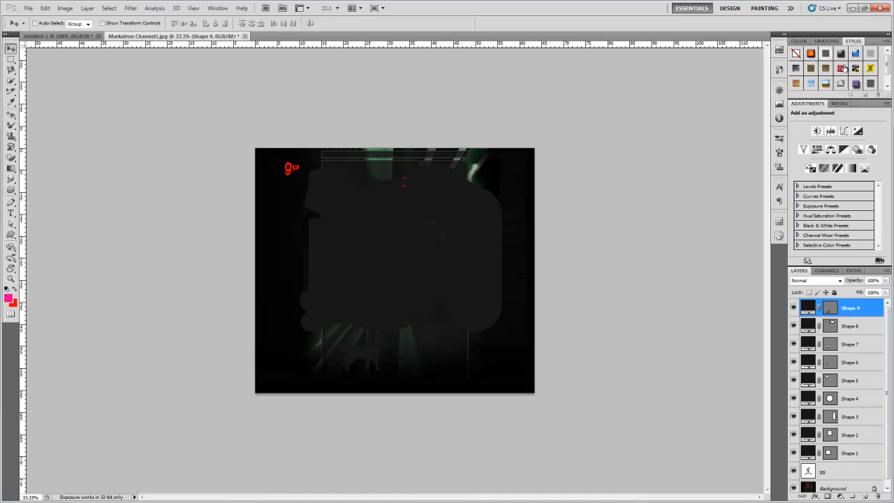
pyautogui.click(841, 68)
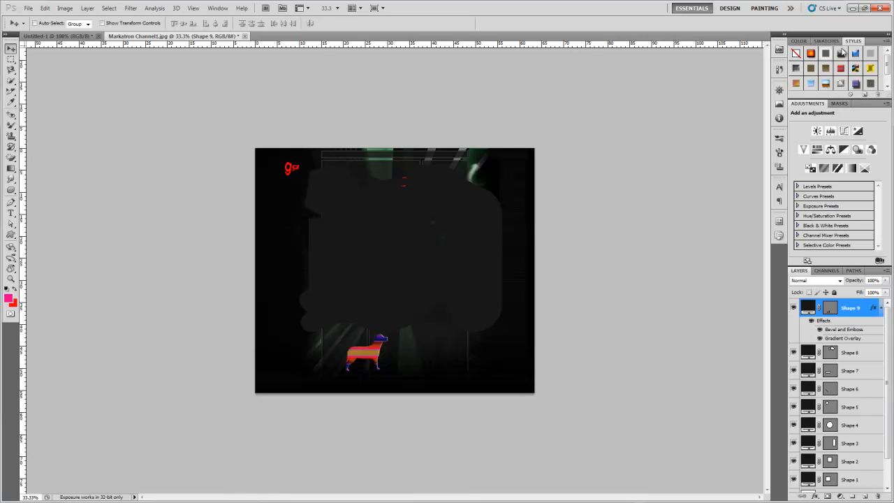
pyautogui.moveTo(887, 66); pyautogui.dragTo(887, 74)
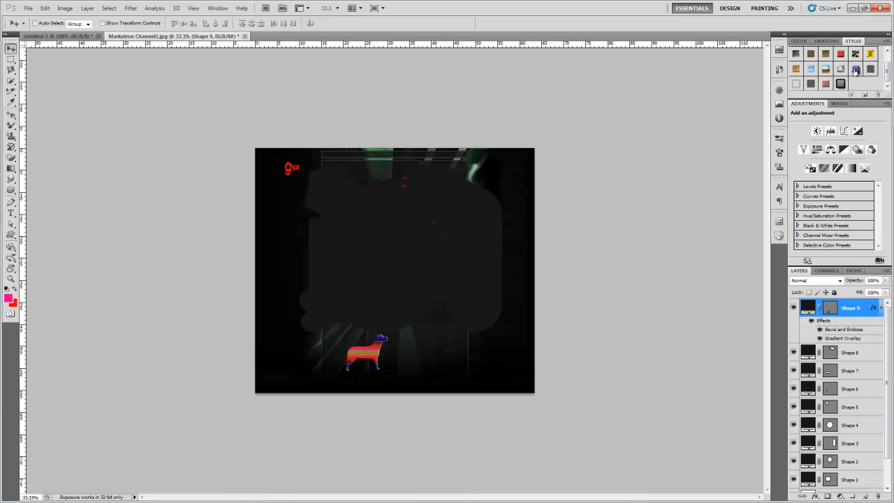
pyautogui.click(855, 71)
pyautogui.click(825, 83)
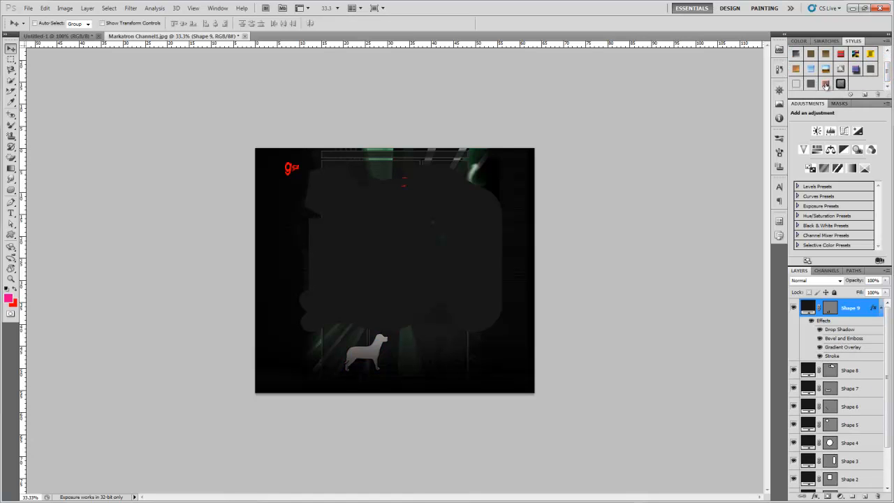
pyautogui.click(827, 83)
pyautogui.click(826, 70)
pyautogui.click(826, 83)
pyautogui.scroll(-2, 849, 310)
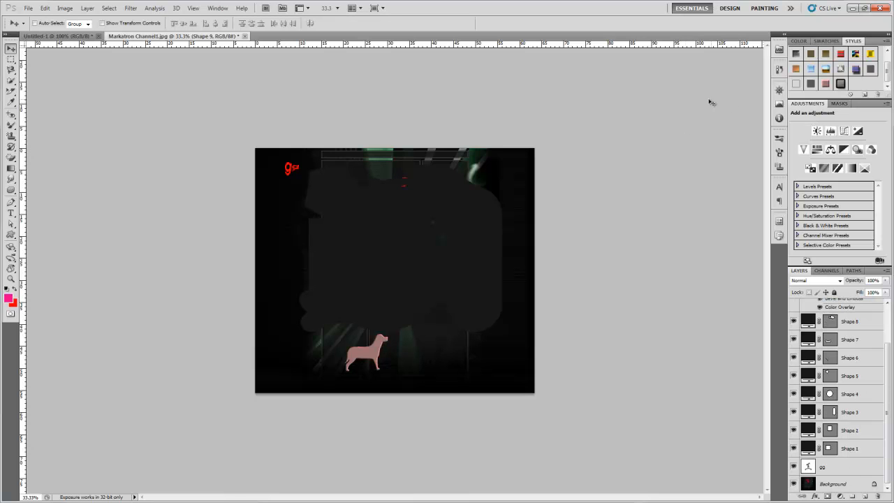
# Revert Markatron Channel1.jpg to its original opened state using the history snapshot
pyautogui.click(779, 69)
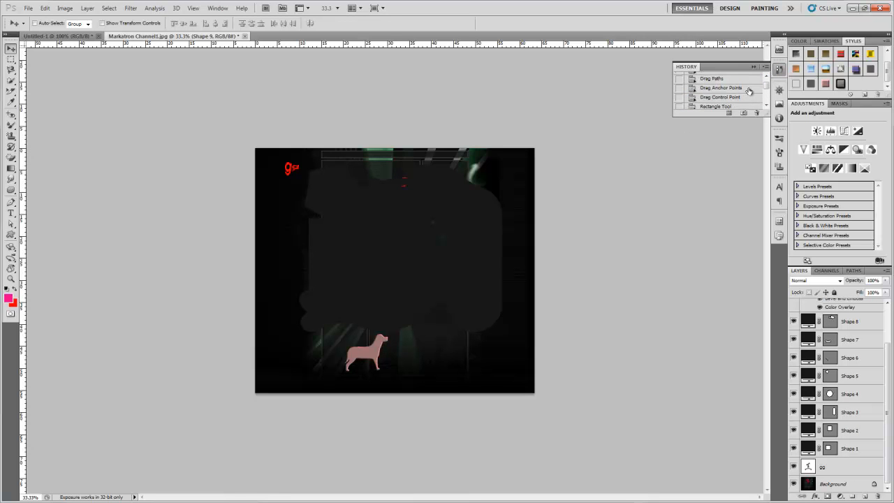
pyautogui.moveTo(766, 92); pyautogui.dragTo(766, 80)
pyautogui.click(727, 83)
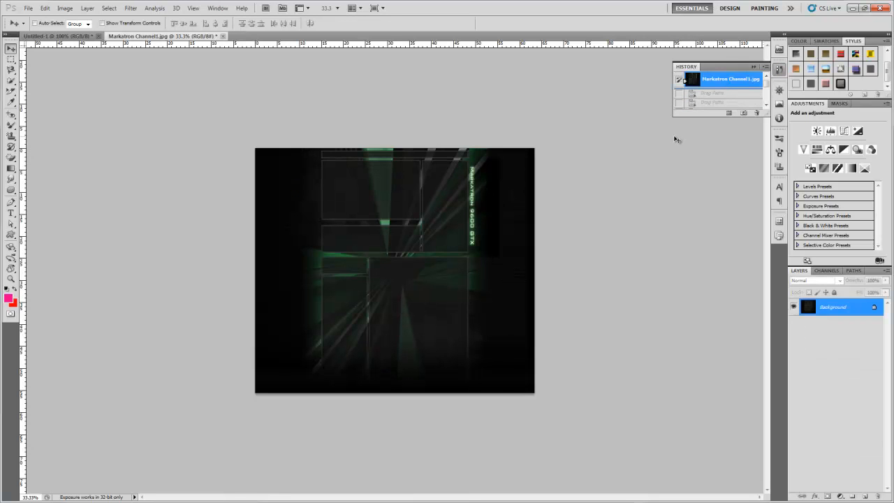
pyautogui.hotkey('ctrl', '+')
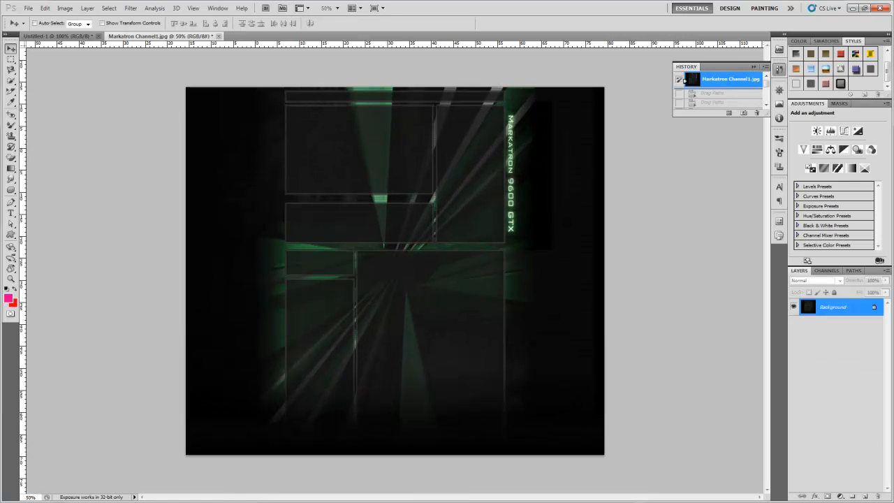
# Open Wallpaper.psd from within the Gormeister folder under YouTube Channels
pyautogui.click(29, 8)
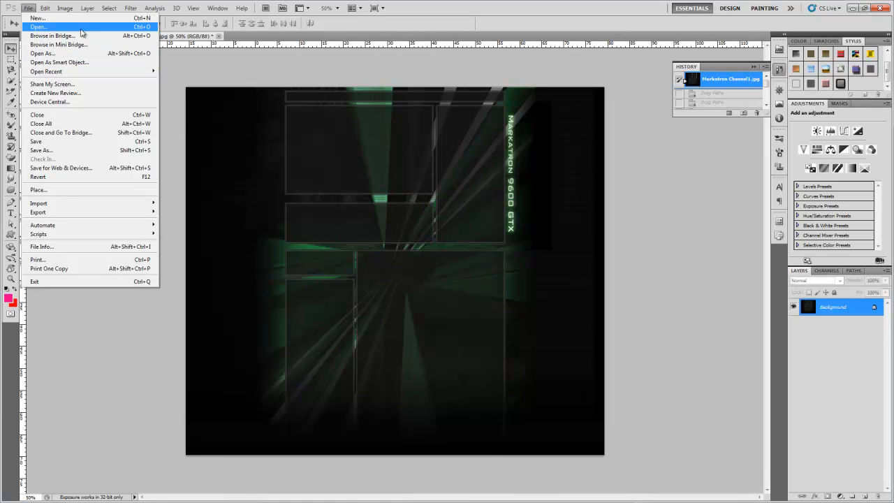
pyautogui.click(39, 27)
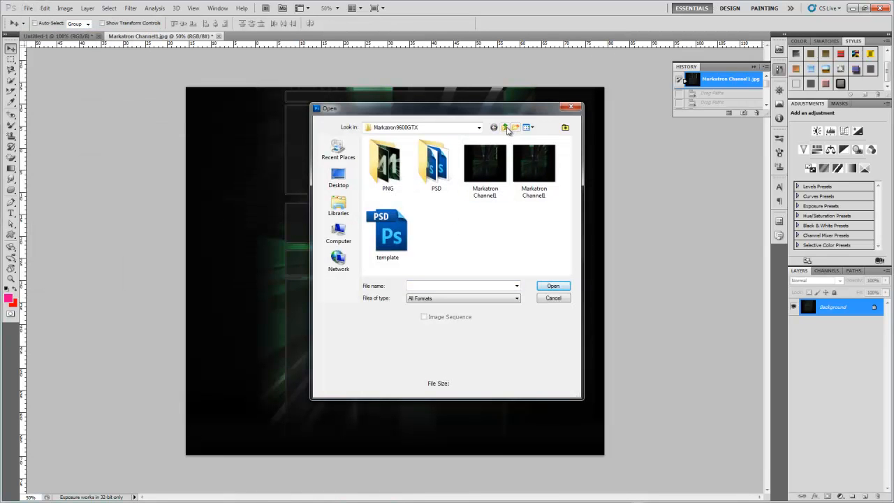
pyautogui.click(506, 129)
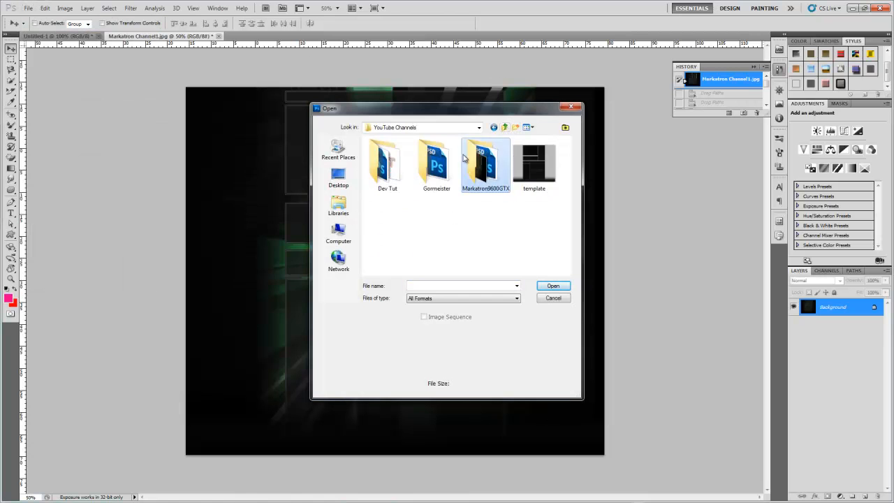
pyautogui.doubleClick(448, 168)
pyautogui.click(504, 127)
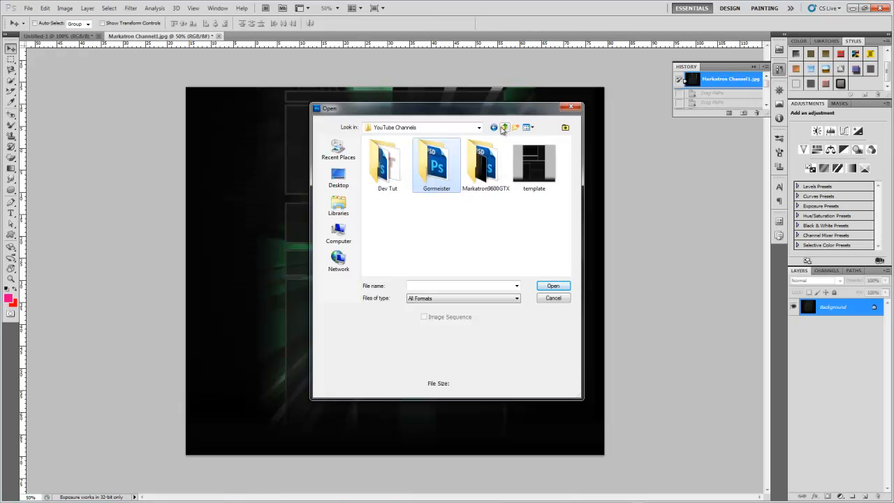
pyautogui.doubleClick(436, 165)
pyautogui.doubleClick(391, 168)
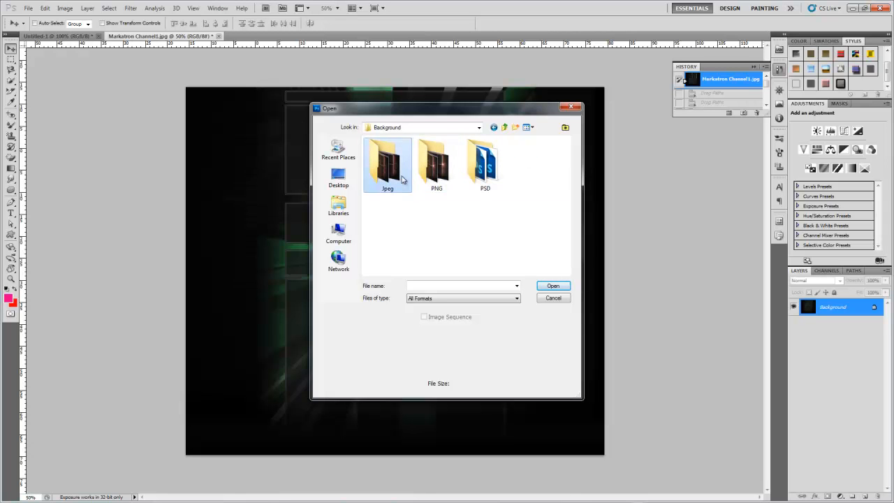
pyautogui.click(504, 130)
pyautogui.click(488, 171)
pyautogui.click(552, 286)
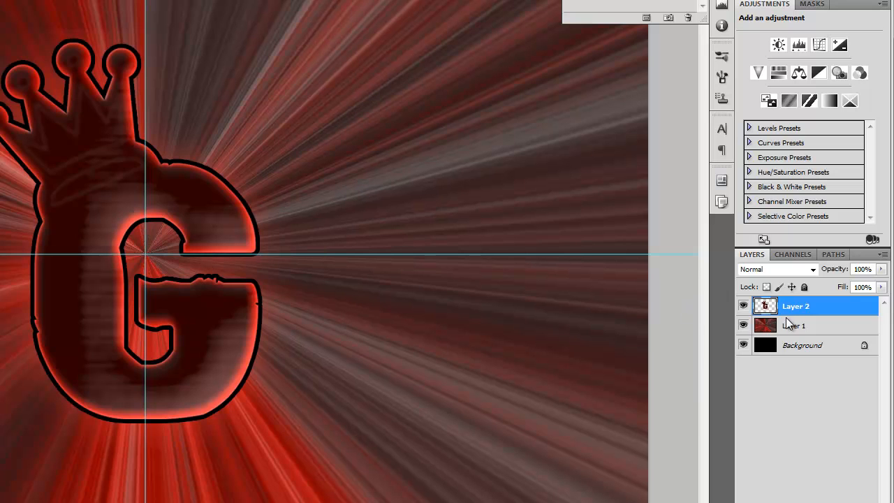
# Add a Brightness/Contrast adjustment layer directly above Layer 1, leaving its layer style options unchanged
pyautogui.click(806, 326)
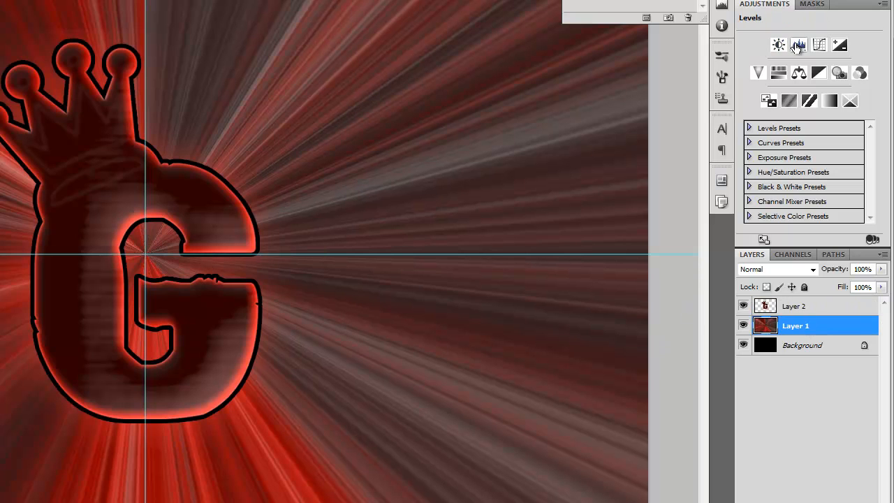
pyautogui.click(779, 46)
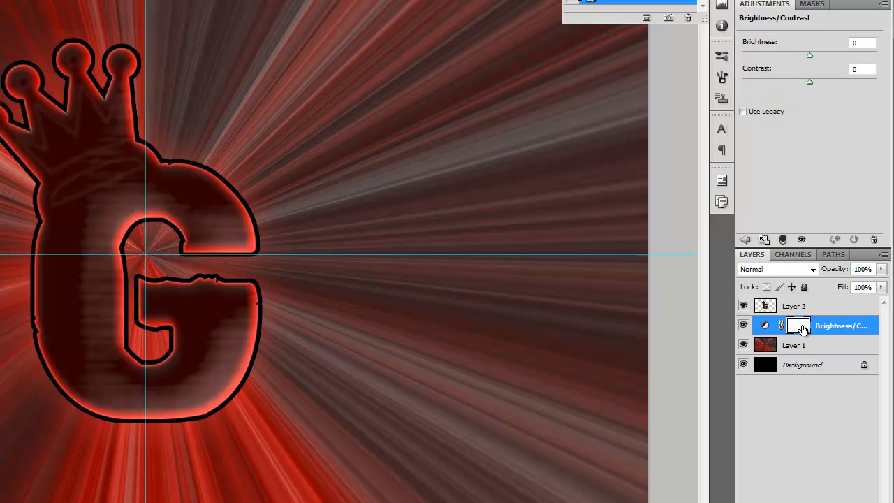
pyautogui.doubleClick(853, 326)
pyautogui.doubleClick(876, 322)
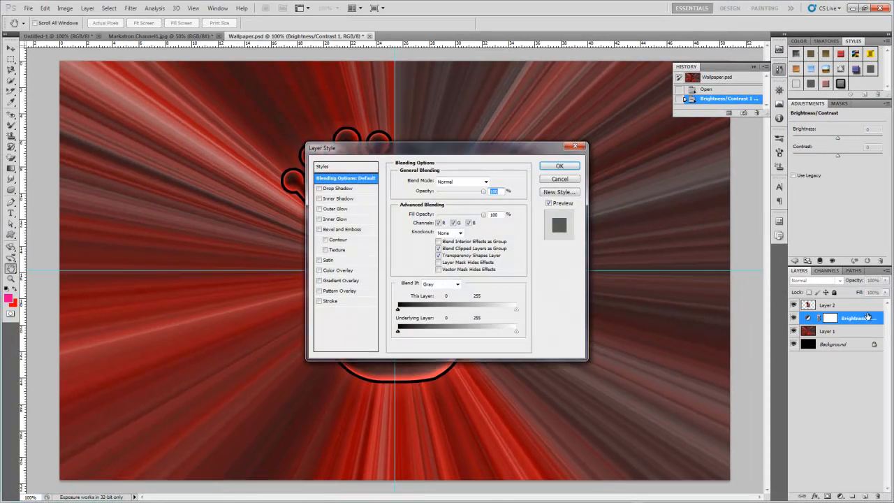
pyautogui.click(556, 183)
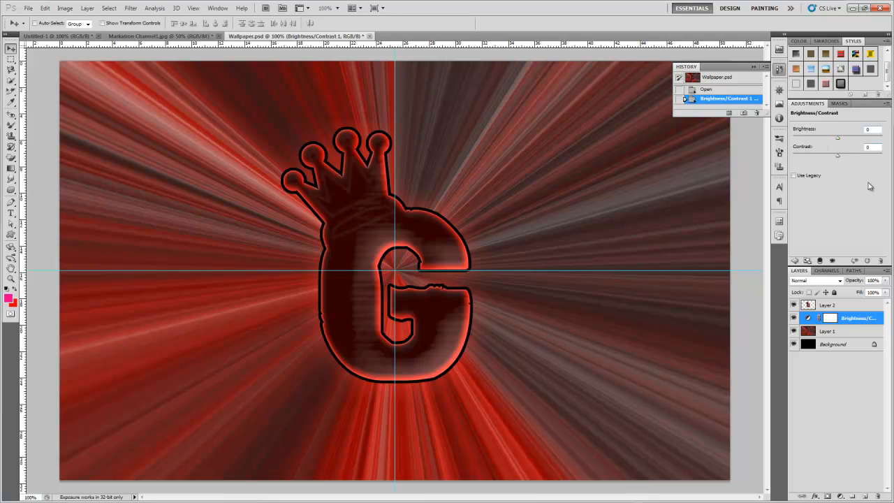
# Try the legacy Brightness/Contrast mode with brightness 14 and contrast 100, and turn legacy mode off again
pyautogui.moveTo(836, 138); pyautogui.dragTo(794, 160)
pyautogui.click(793, 176)
pyautogui.moveTo(848, 160); pyautogui.dragTo(843, 138)
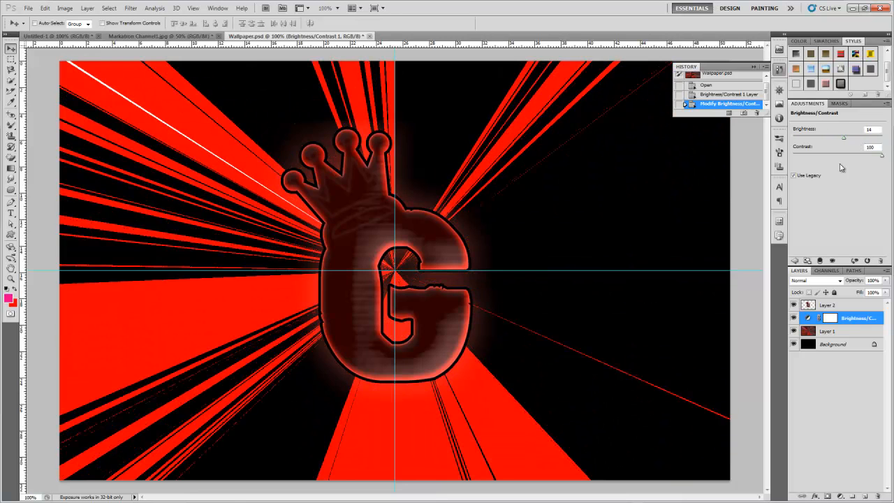
pyautogui.click(800, 178)
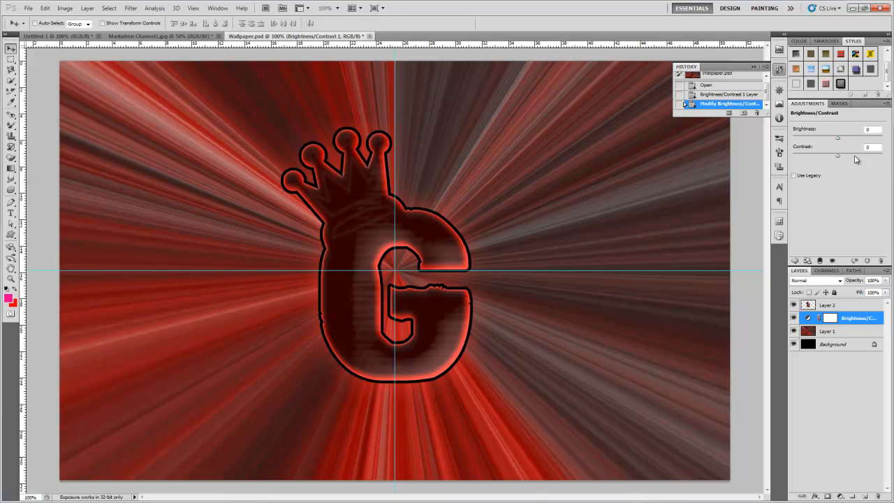
# Set the Brightness/Contrast adjustment's brightness to 73 and return to the list of adjustments
pyautogui.moveTo(839, 143); pyautogui.dragTo(860, 142)
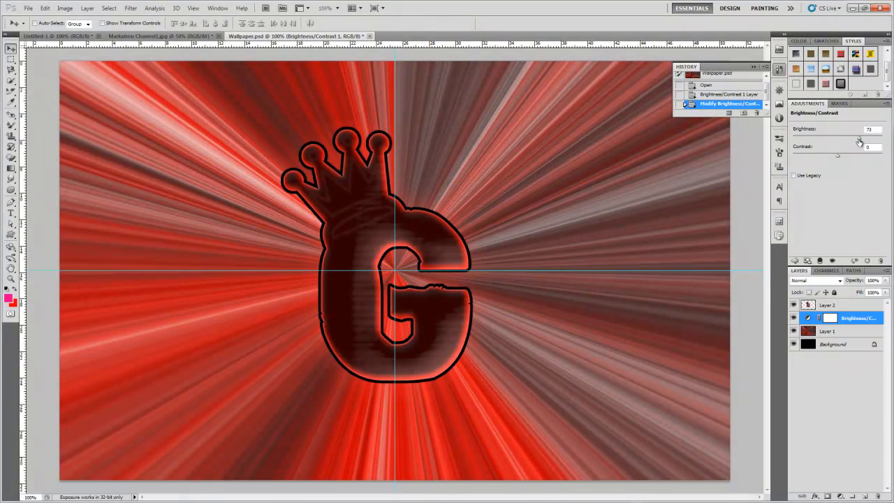
pyautogui.click(796, 261)
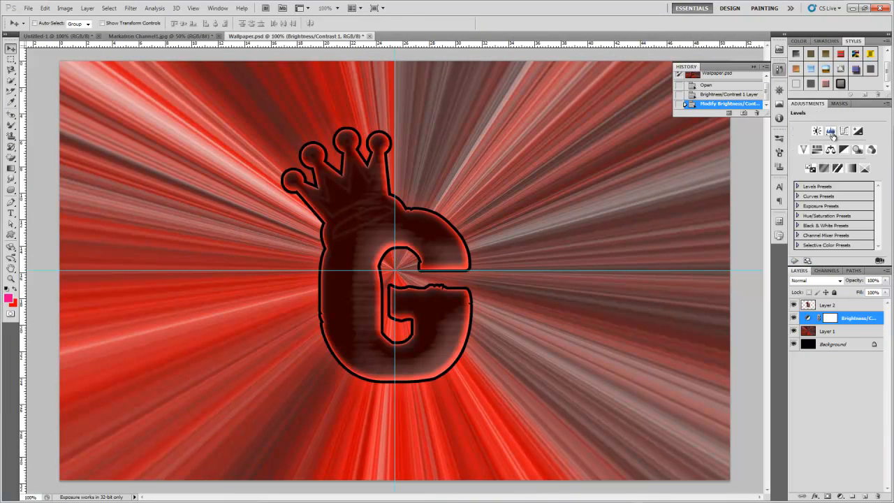
# Add a Levels adjustment layer above the Brightness/Contrast layer and set its RGB midtone level to 0.48
pyautogui.click(831, 132)
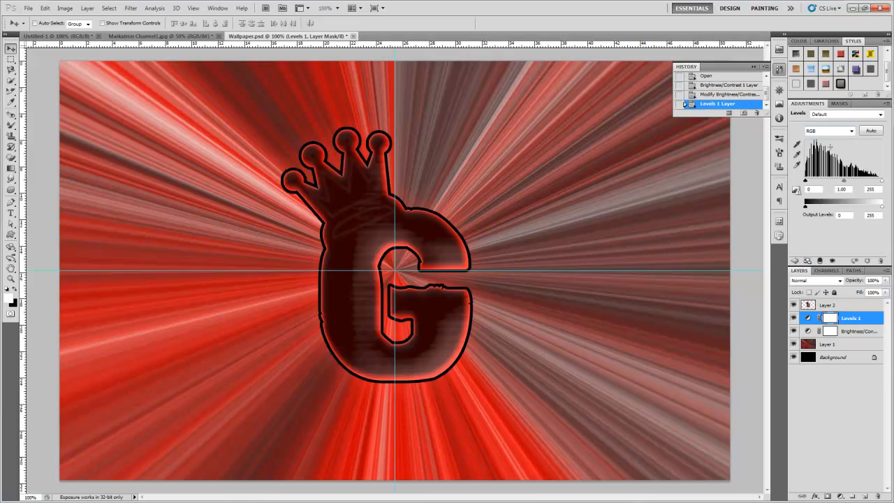
pyautogui.moveTo(844, 183); pyautogui.dragTo(806, 183)
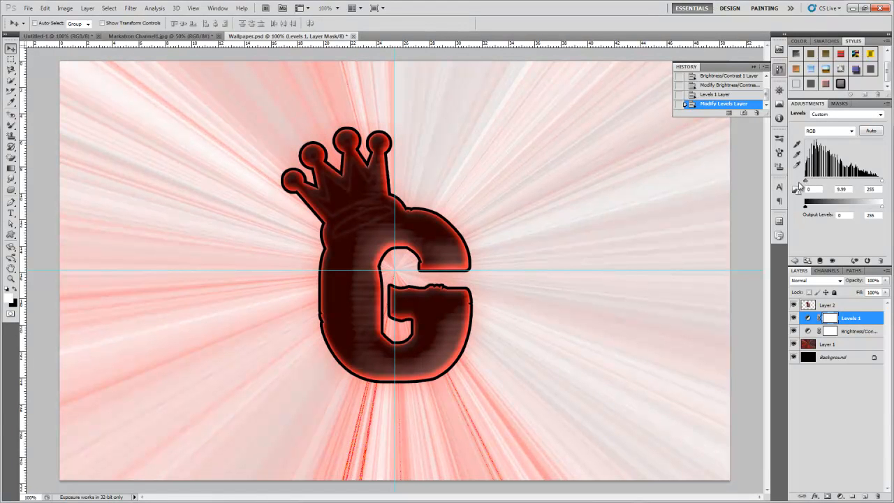
pyautogui.moveTo(880, 181); pyautogui.dragTo(801, 190)
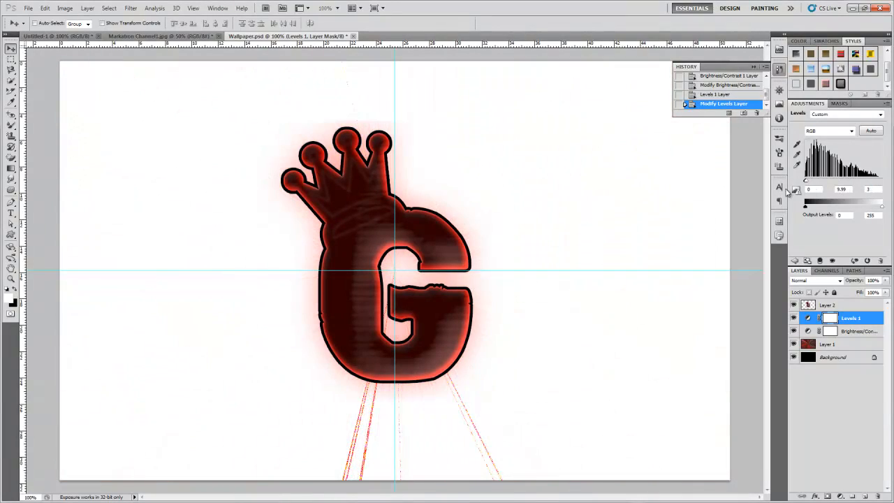
pyautogui.hotkey('ctrl', 'z')
pyautogui.moveTo(808, 184); pyautogui.dragTo(860, 184)
# Set the Levels layer's red channel midtone level to 0.33
pyautogui.click(851, 131)
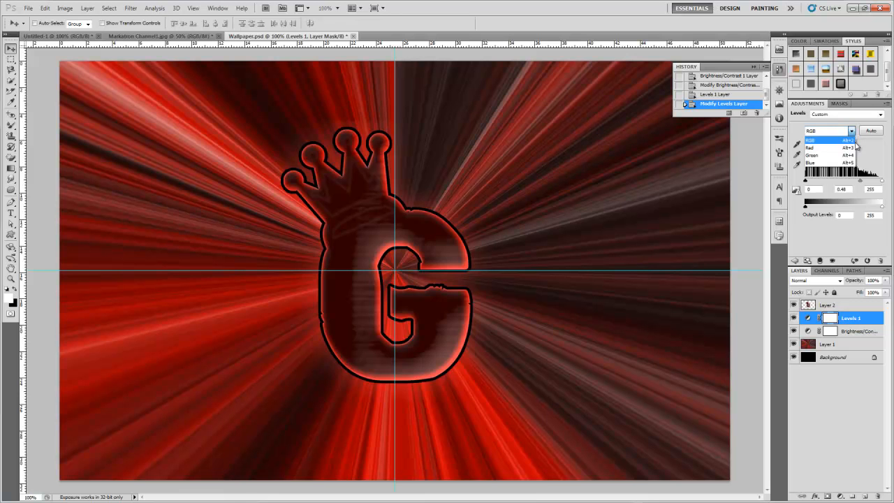
pyautogui.click(846, 148)
pyautogui.moveTo(842, 185); pyautogui.dragTo(777, 190)
pyautogui.moveTo(832, 187); pyautogui.dragTo(866, 175)
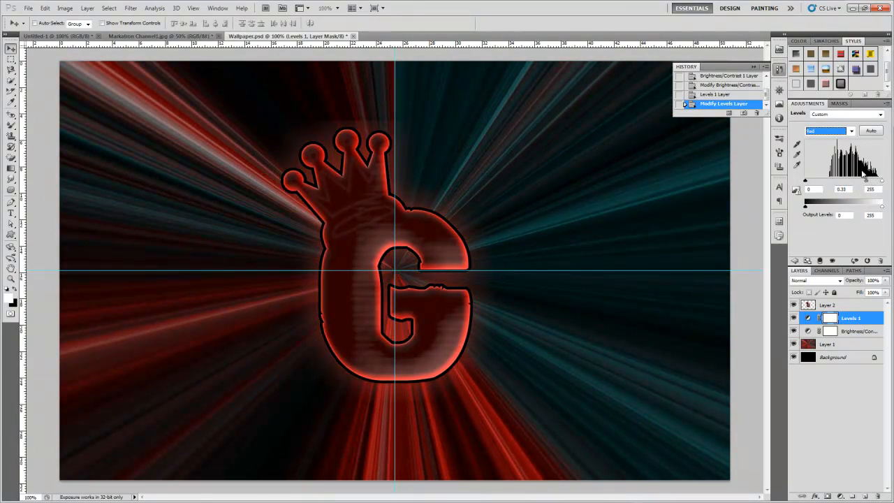
# Darken the Levels layer's green channel by shifting its midtone and shadow input levels
pyautogui.click(849, 130)
pyautogui.click(838, 157)
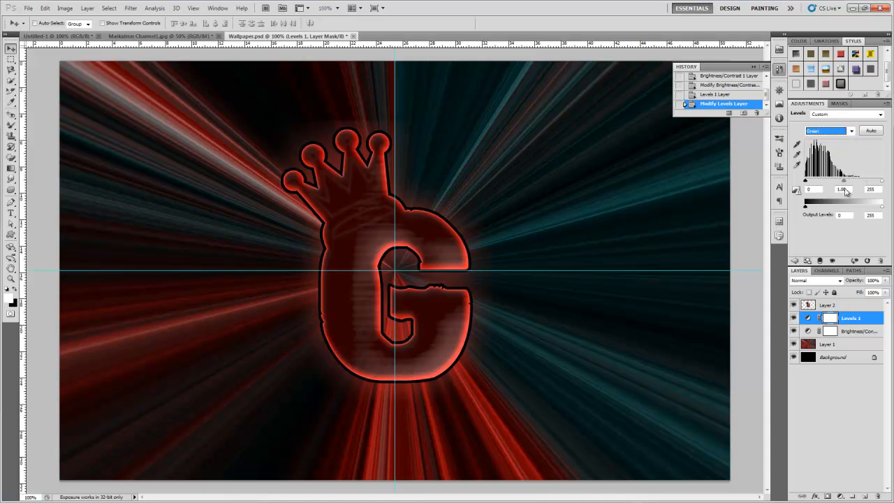
pyautogui.moveTo(845, 184); pyautogui.dragTo(878, 184)
pyautogui.moveTo(807, 182); pyautogui.dragTo(866, 188)
# Set the Levels layer's blue channel midtone level to 5.35
pyautogui.click(851, 130)
pyautogui.click(838, 163)
pyautogui.moveTo(842, 184); pyautogui.dragTo(805, 184)
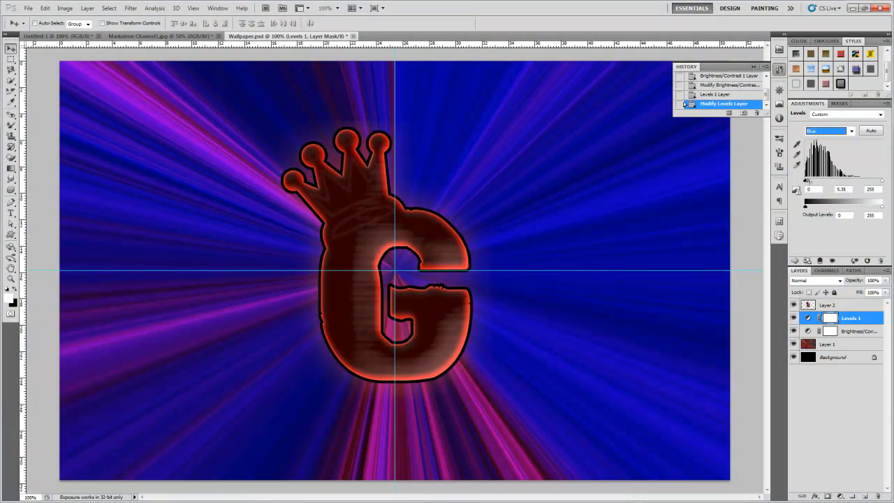
# Return to the Levels layer's red channel and raise its midtone level to 2.44
pyautogui.click(851, 131)
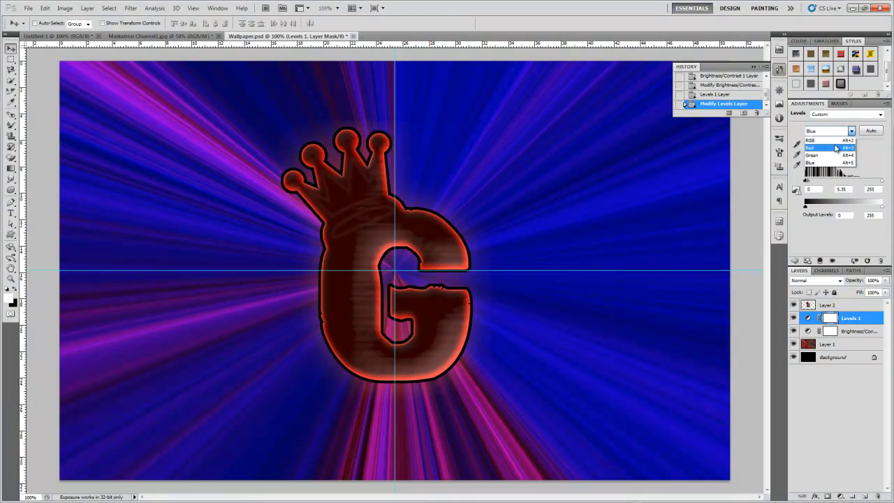
pyautogui.click(838, 143)
pyautogui.moveTo(865, 183); pyautogui.dragTo(822, 187)
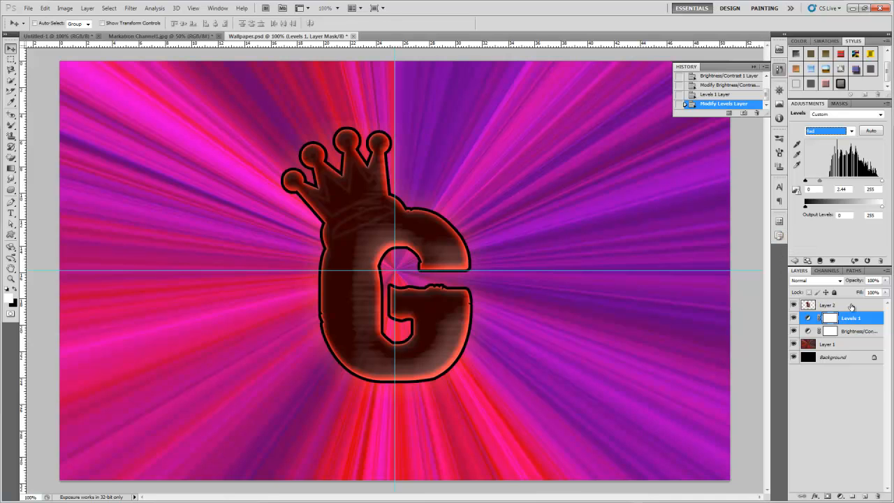
# Add a Curves adjustment layer directly above the Brightness/Contrast layer
pyautogui.click(863, 331)
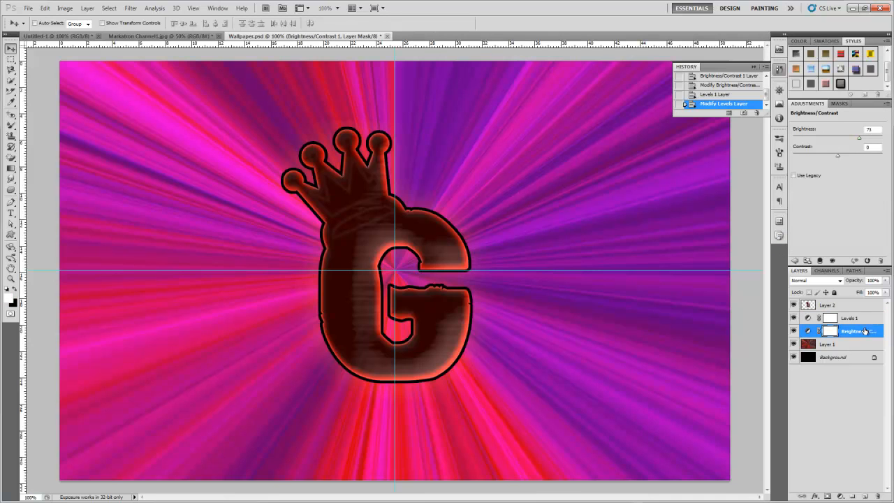
pyautogui.click(796, 260)
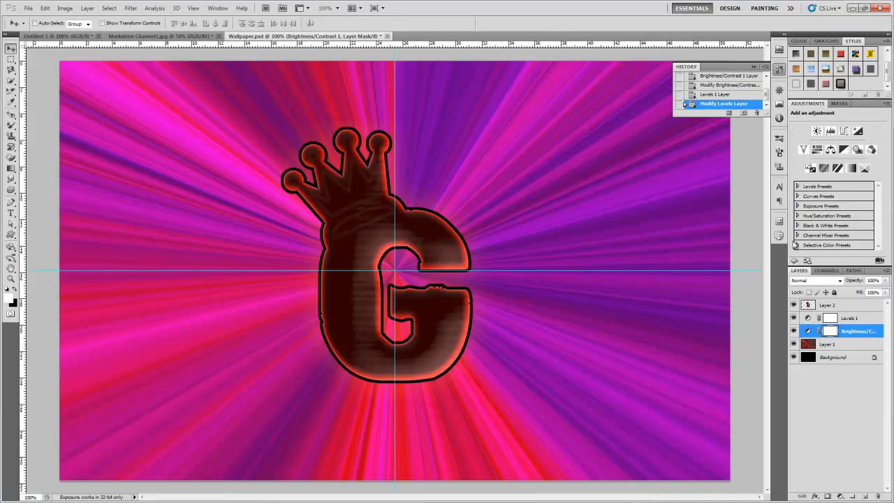
pyautogui.click(844, 131)
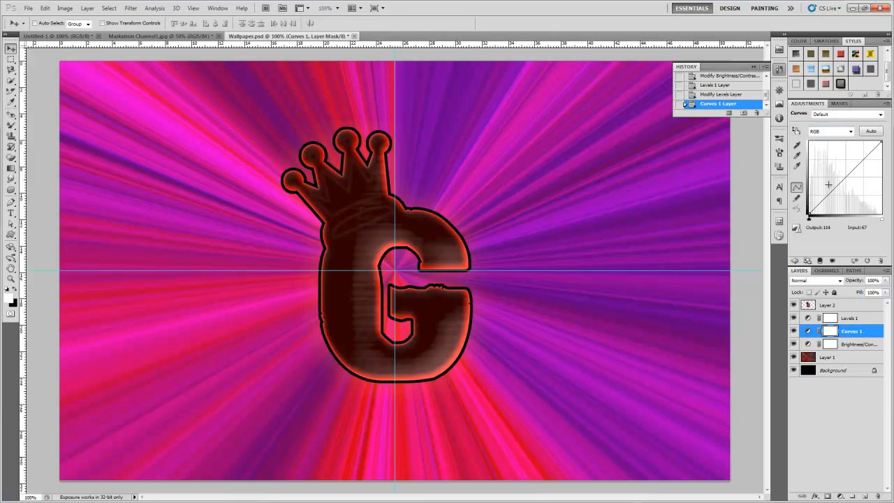
# Delete the Levels and Brightness/Contrast adjustment layers
pyautogui.click(856, 318)
pyautogui.press('Delete')
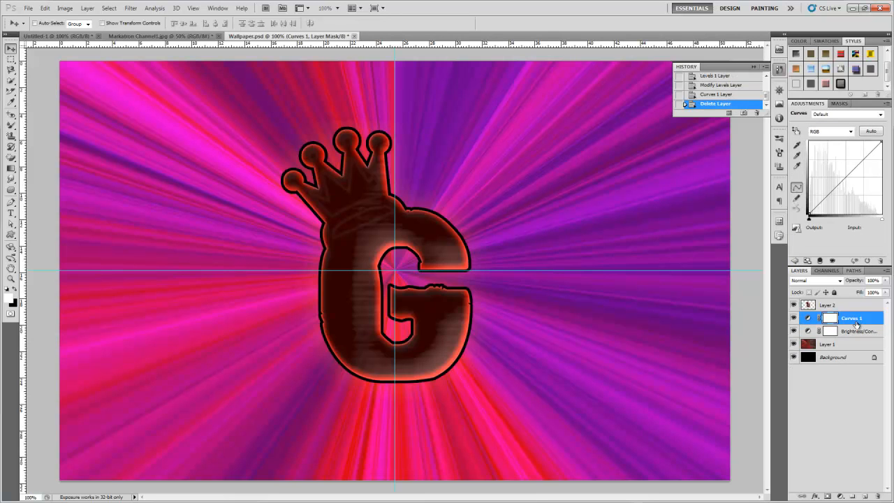
pyautogui.click(856, 331)
pyautogui.press('Delete')
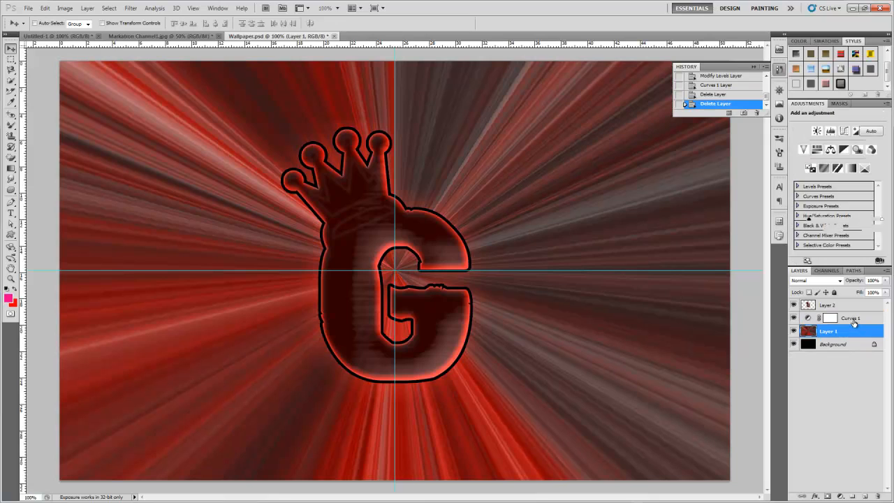
# Reshape the Curves layer's RGB curve, with points at input 191, output 128 and input 62, output 255
pyautogui.click(853, 320)
pyautogui.moveTo(831, 190)
pyautogui.mouseDown()
pyautogui.moveTo(823, 178)
pyautogui.moveTo(832, 204)
pyautogui.moveTo(842, 203)
pyautogui.moveTo(821, 185)
pyautogui.mouseUp()
pyautogui.moveTo(863, 147); pyautogui.dragTo(864, 178)
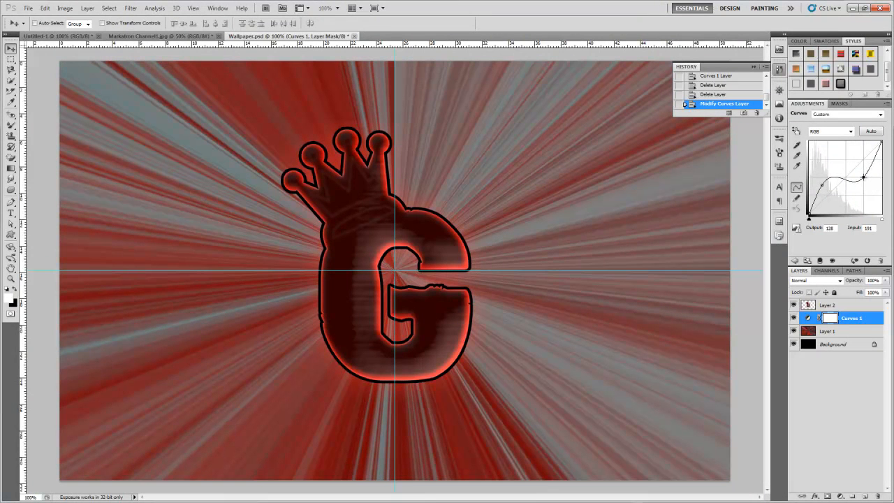
pyautogui.moveTo(844, 183); pyautogui.dragTo(826, 142)
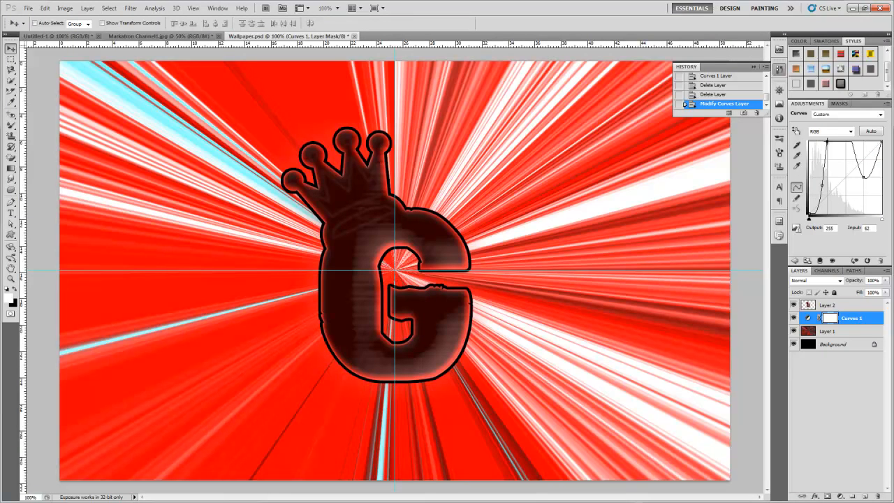
# Raise the Curves layer's red channel curve with a point at about input 73, output 171
pyautogui.click(832, 132)
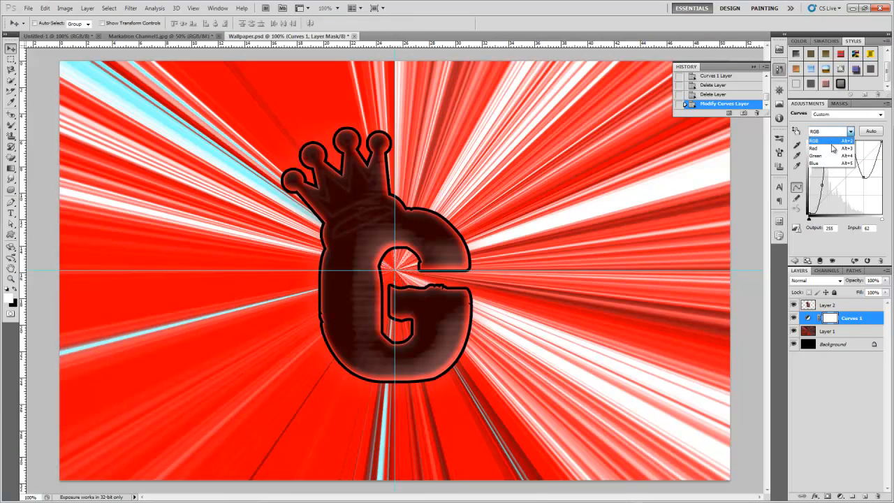
pyautogui.click(831, 142)
pyautogui.moveTo(836, 187); pyautogui.dragTo(831, 168)
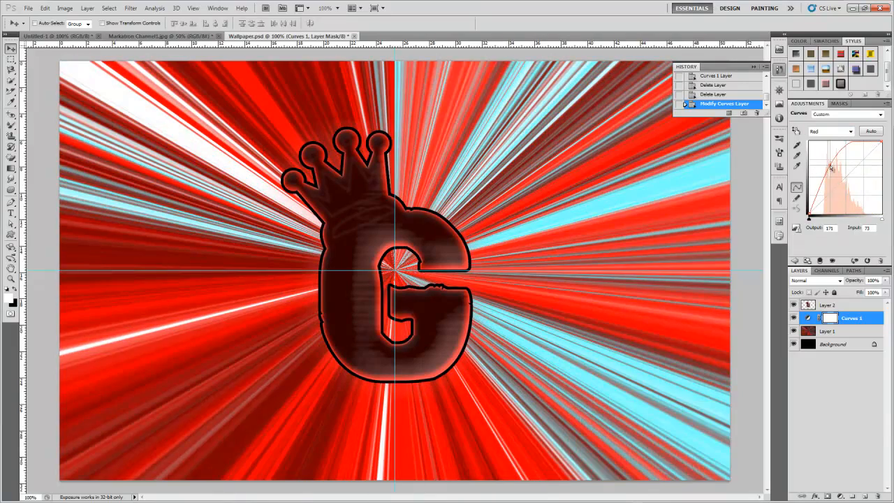
# Raise the Curves layer's blue channel curve with a point at about input 38, output 135
pyautogui.click(831, 133)
pyautogui.click(838, 166)
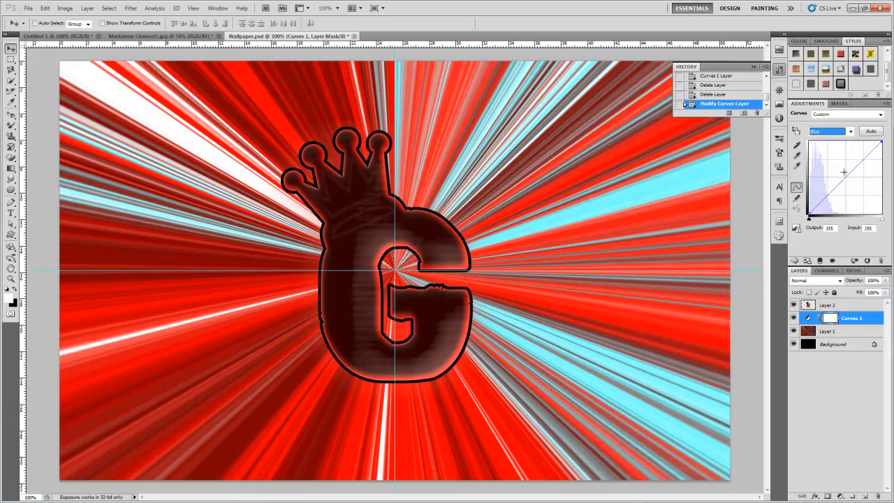
pyautogui.moveTo(851, 174); pyautogui.dragTo(821, 171)
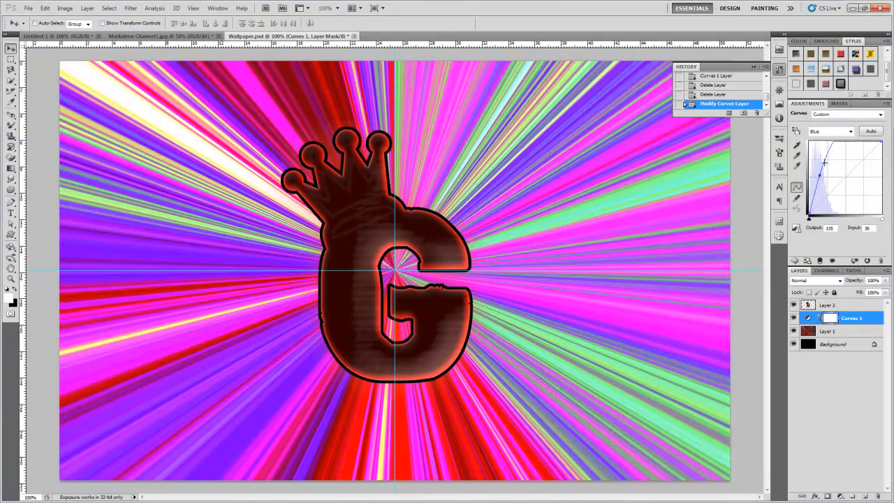
# Apply automatic correction to the Curves layer and replace it with the Lighter (RGB) preset
pyautogui.click(863, 133)
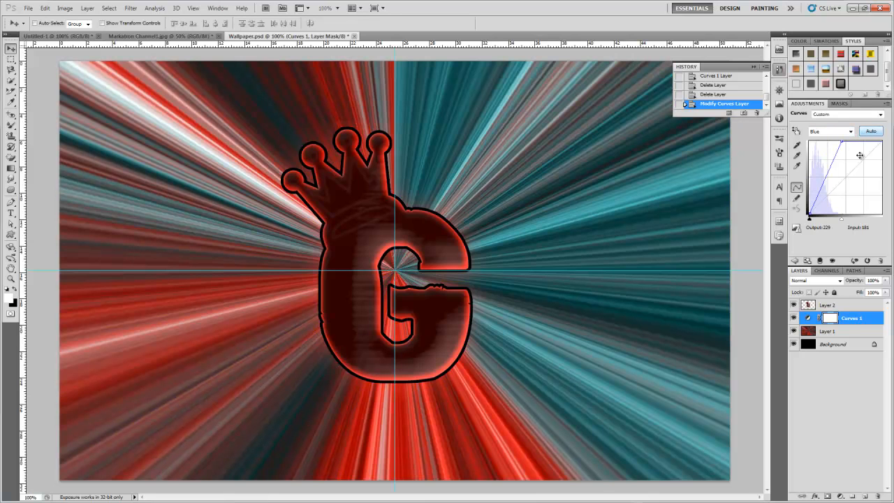
pyautogui.click(865, 116)
pyautogui.click(847, 167)
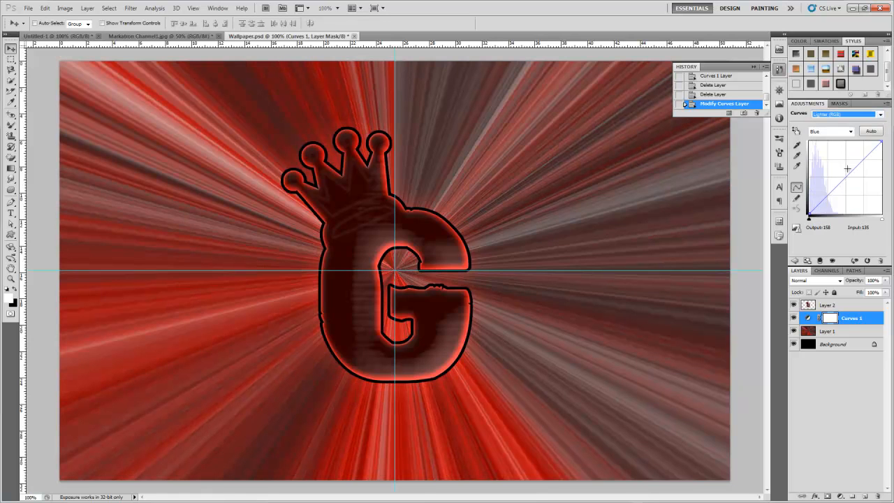
# Show the RGB curve and try the Color Negative (RGB) preset followed by Strong Contrast (RGB)
pyautogui.click(836, 132)
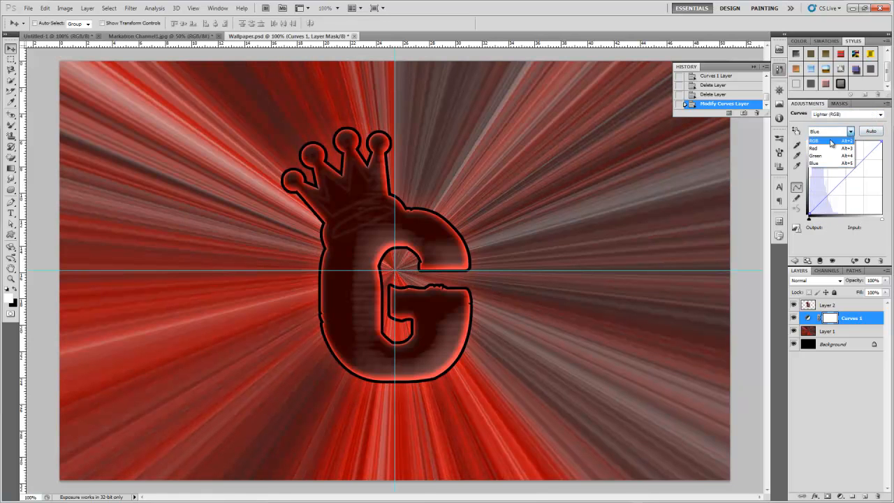
pyautogui.click(839, 138)
pyautogui.click(865, 115)
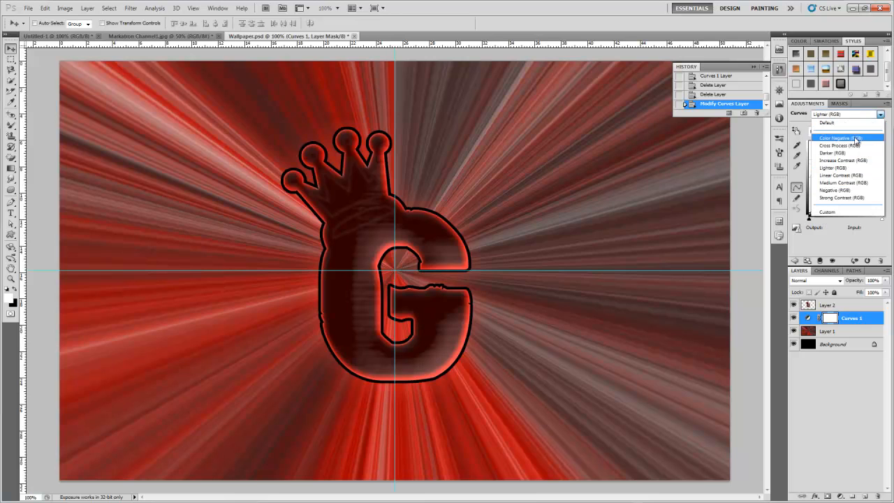
pyautogui.click(863, 137)
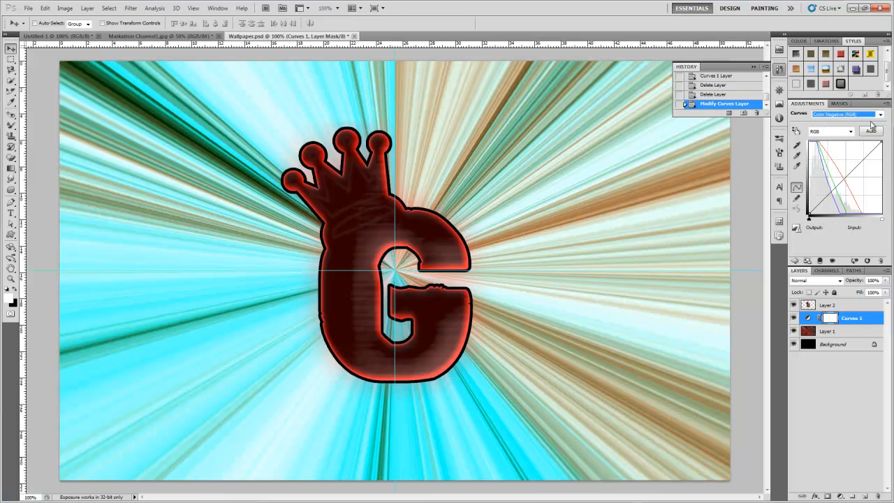
pyautogui.click(867, 115)
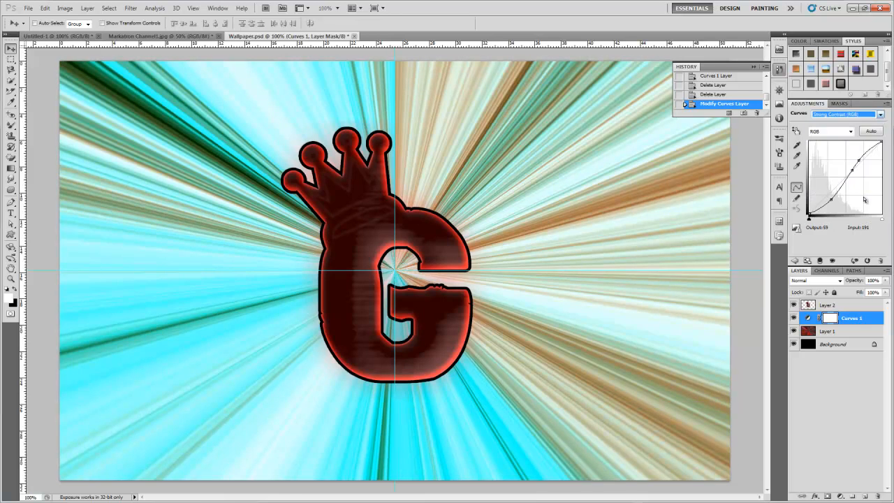
pyautogui.click(866, 198)
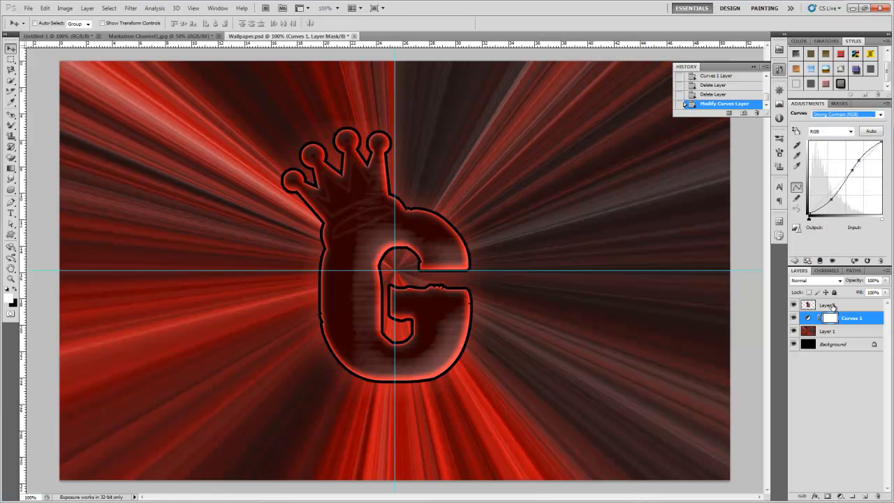
# Delete the Curves adjustment layer
pyautogui.click(835, 307)
pyautogui.click(858, 318)
pyautogui.press('Delete')
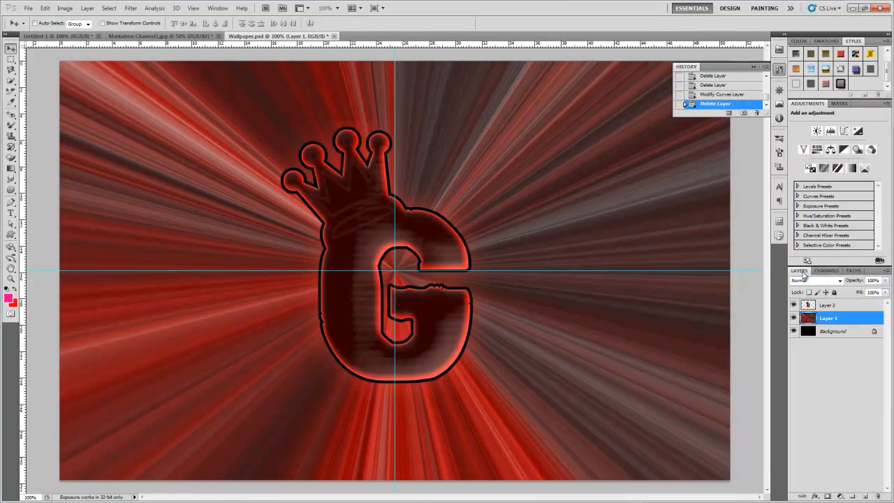
# Add an Exposure adjustment layer above Layer 1 with exposure +4.50, offset -0.2382 and gamma correction 2.58
pyautogui.click(857, 132)
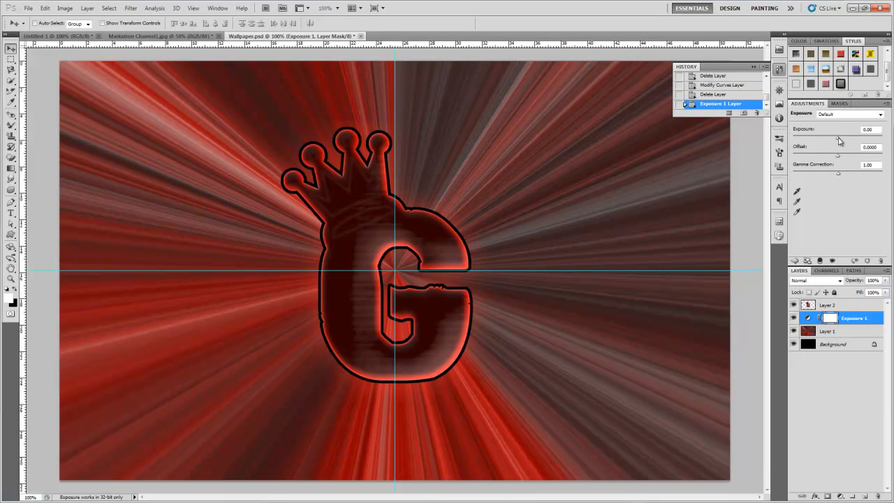
pyautogui.moveTo(838, 138)
pyautogui.mouseDown()
pyautogui.moveTo(878, 144)
pyautogui.moveTo(802, 157)
pyautogui.moveTo(817, 168)
pyautogui.moveTo(882, 174)
pyautogui.moveTo(809, 175)
pyautogui.mouseUp()
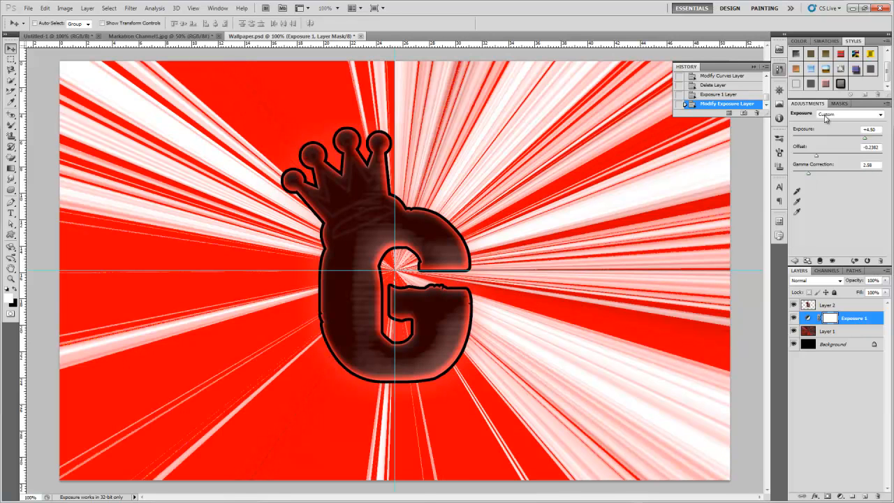
pyautogui.click(794, 259)
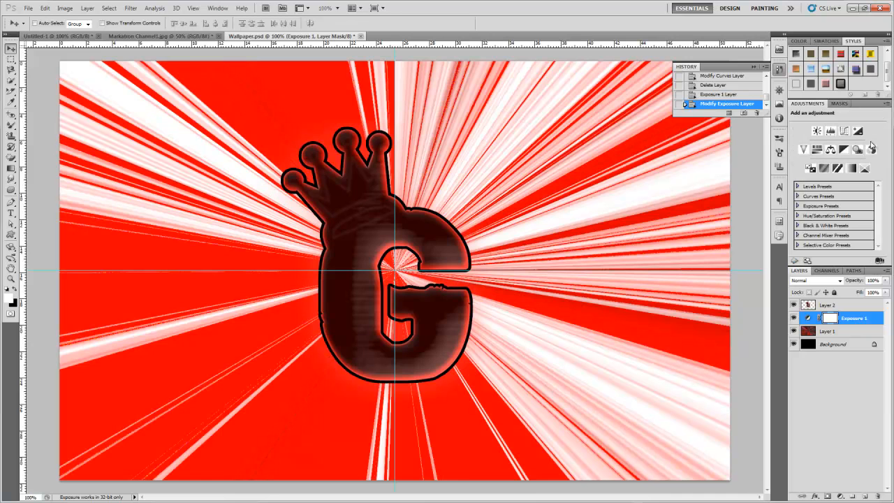
# Add a Vibrance adjustment layer above the Exposure layer with vibrance +84 and saturation -57
pyautogui.click(803, 150)
pyautogui.moveTo(837, 139); pyautogui.dragTo(812, 164)
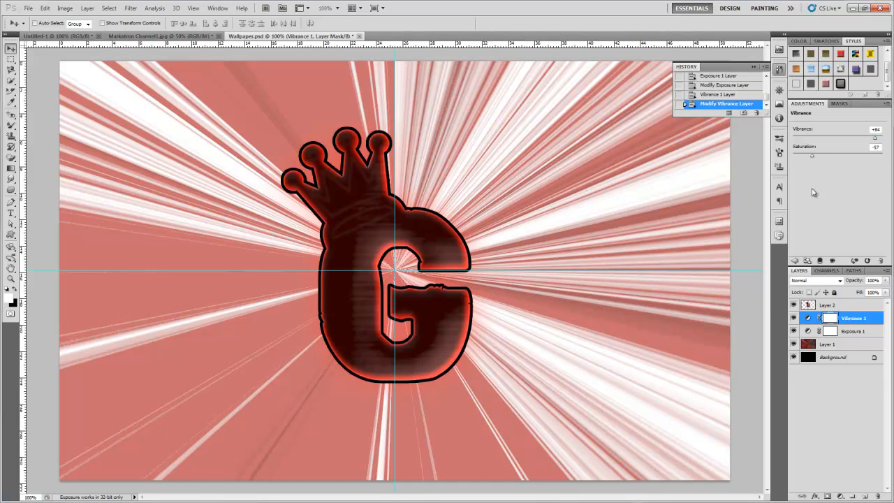
pyautogui.click(795, 261)
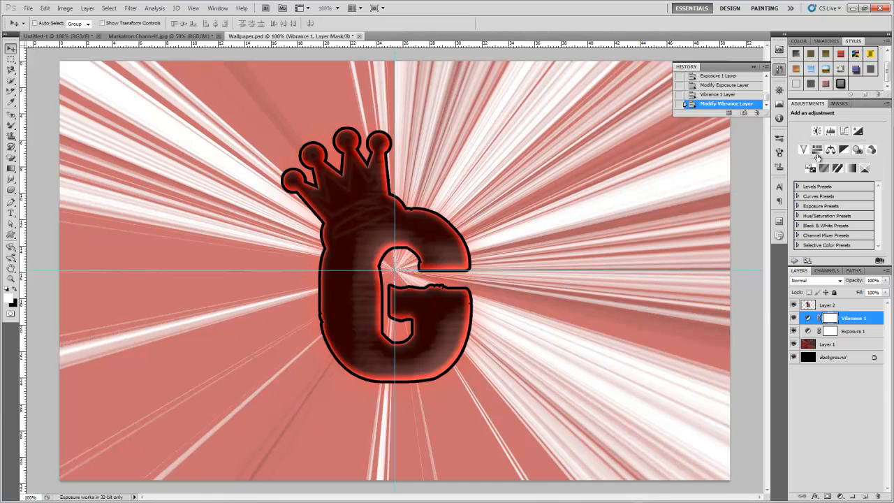
# Add a Hue/Saturation adjustment layer above the Vibrance layer with hue -105, saturation +61 and lightness +73
pyautogui.click(817, 151)
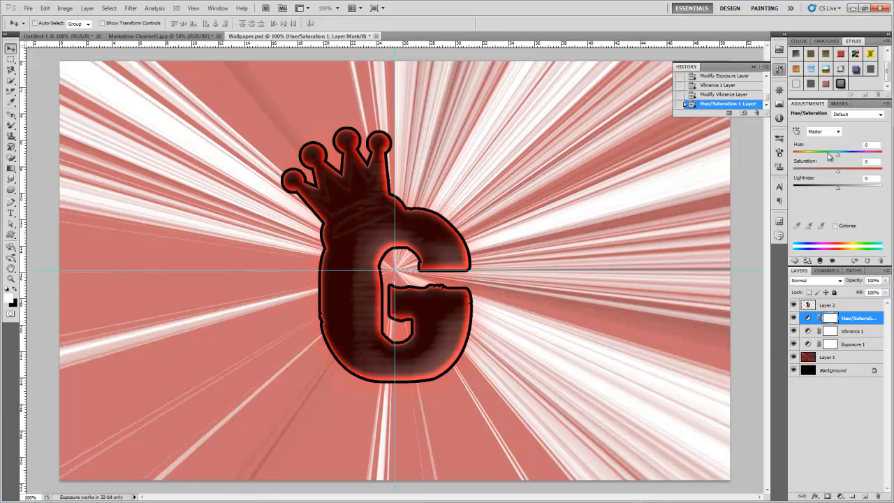
pyautogui.moveTo(839, 157); pyautogui.dragTo(808, 156)
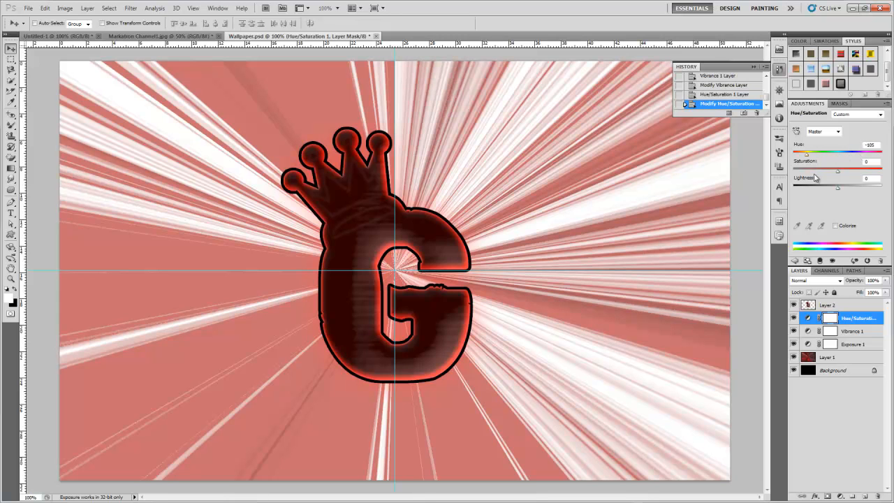
pyautogui.moveTo(837, 187); pyautogui.dragTo(864, 173)
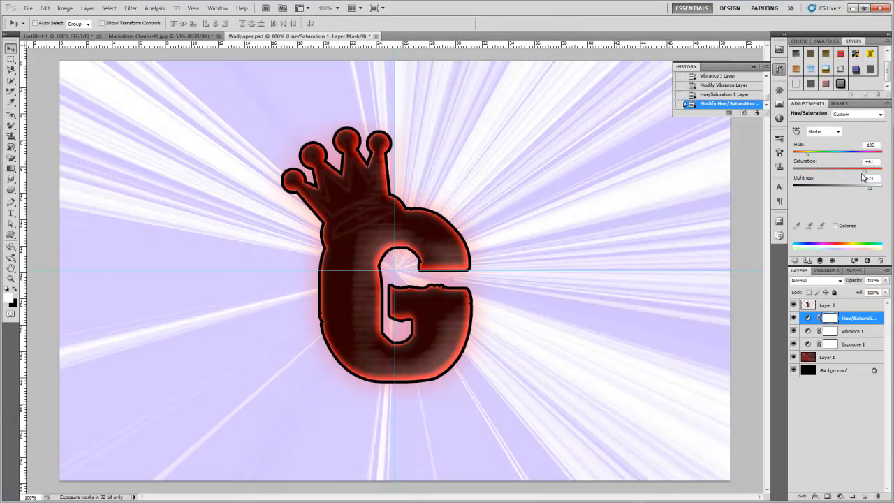
# Turn on Colorize for the Hue/Saturation layer and set hue to 360 and saturation to 100
pyautogui.click(835, 225)
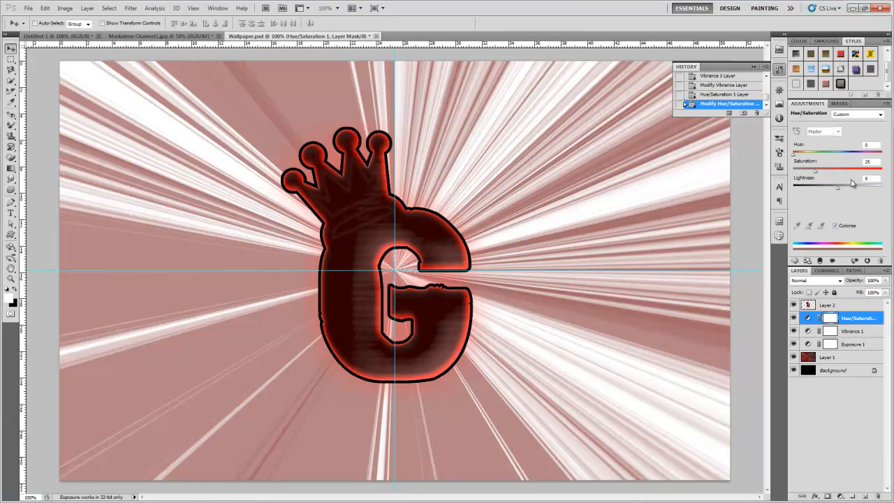
pyautogui.moveTo(796, 155); pyautogui.dragTo(881, 170)
pyautogui.moveTo(836, 154); pyautogui.dragTo(882, 153)
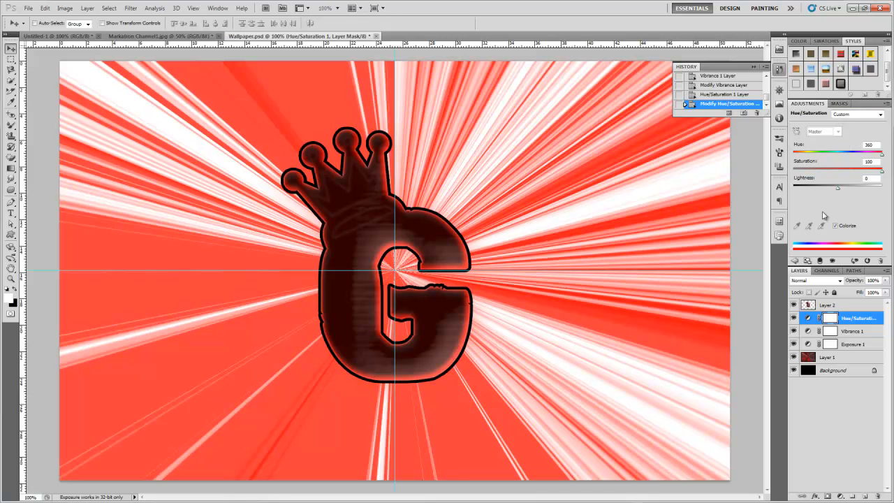
# Delete the Hue/Saturation, Vibrance and Exposure adjustment layers above Layer 1, and collapse the history list
pyautogui.click(794, 261)
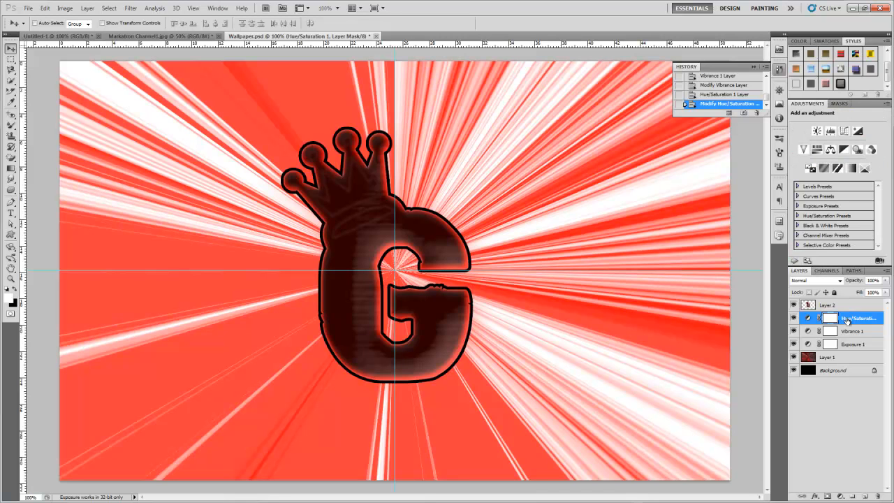
pyautogui.press('Delete')
pyautogui.press('Delete')
pyautogui.press('Delete')
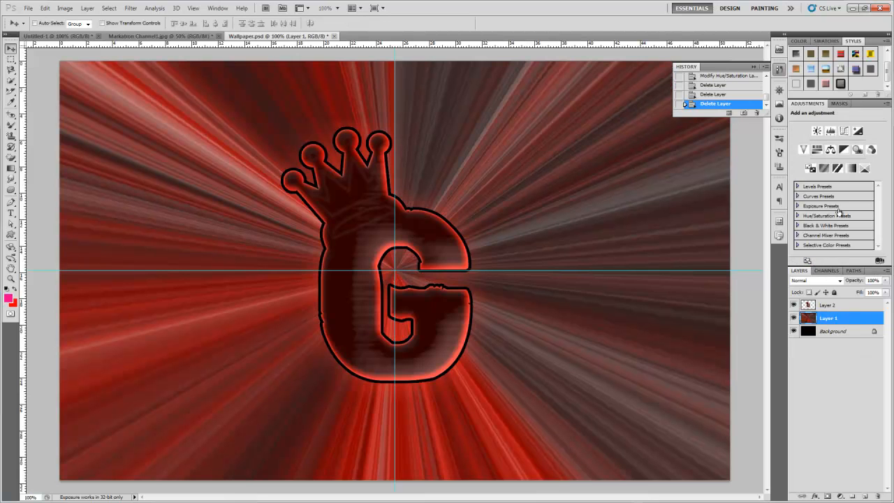
pyautogui.click(754, 67)
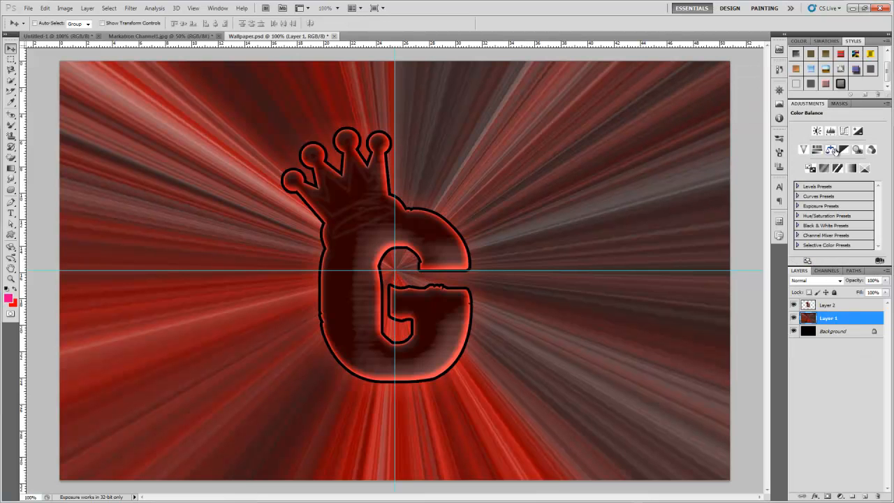
# Add a Color Balance adjustment layer above Layer 1 and shift its tones toward teal
pyautogui.click(831, 151)
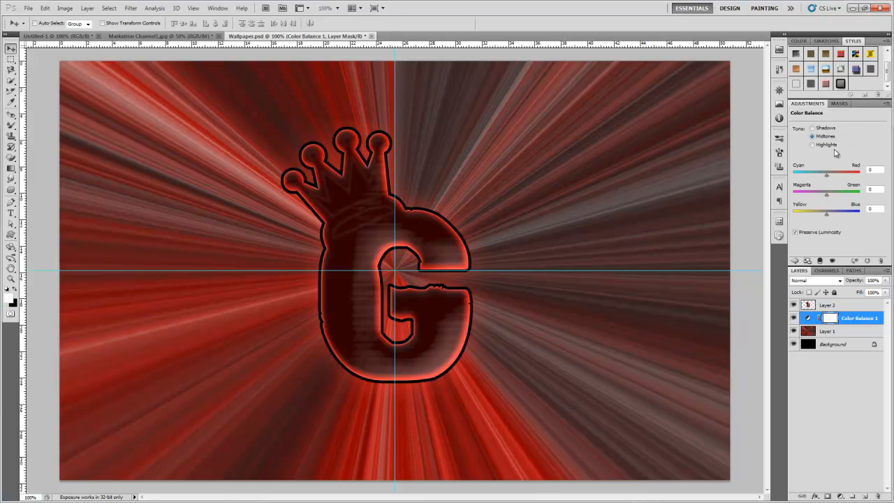
pyautogui.moveTo(826, 175); pyautogui.dragTo(849, 213)
pyautogui.click(812, 144)
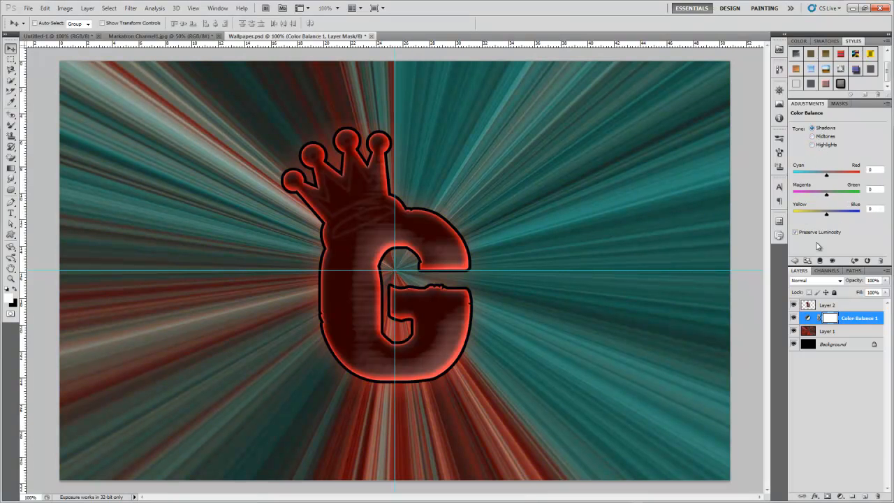
pyautogui.click(794, 261)
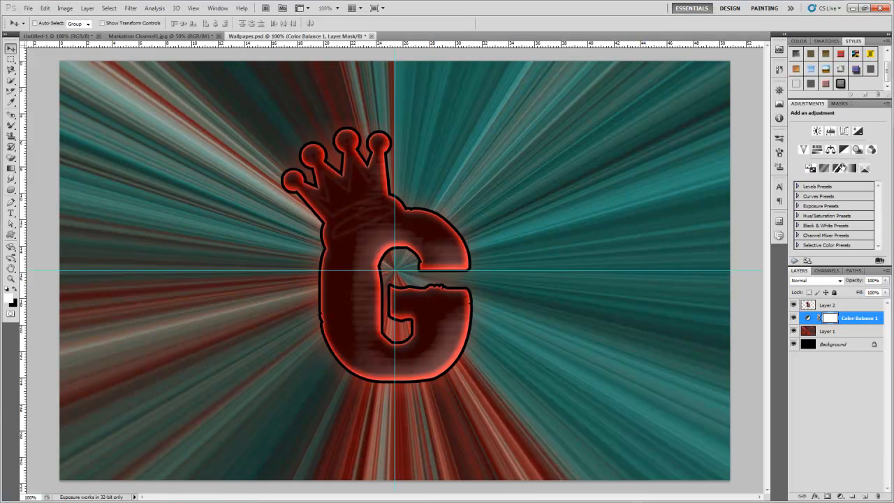
# Add a Black & White adjustment layer above the Color Balance layer with reds 17, yellows -124 and greens 227, and raise its blues slightly
pyautogui.click(843, 150)
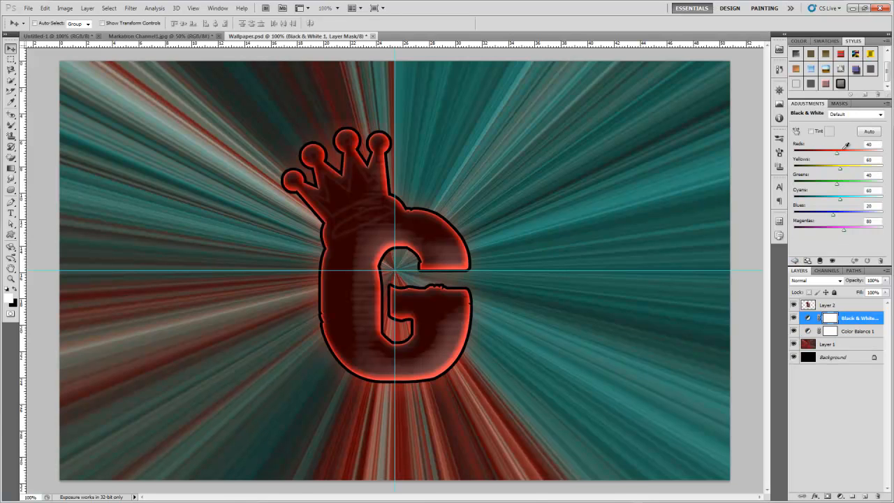
pyautogui.moveTo(839, 157); pyautogui.dragTo(868, 184)
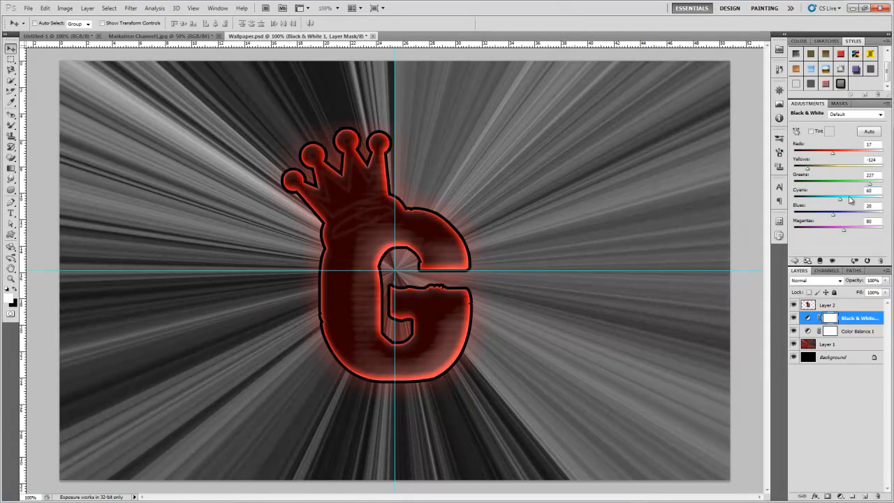
pyautogui.moveTo(831, 214); pyautogui.dragTo(840, 216)
pyautogui.click(796, 261)
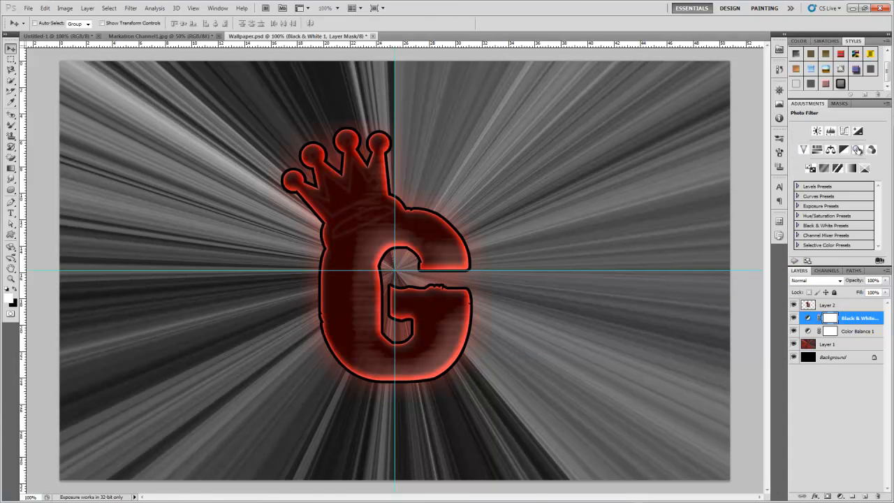
# Add a Photo Filter adjustment layer above the Black & White layer, using the orange custom color at 68% density
pyautogui.click(857, 149)
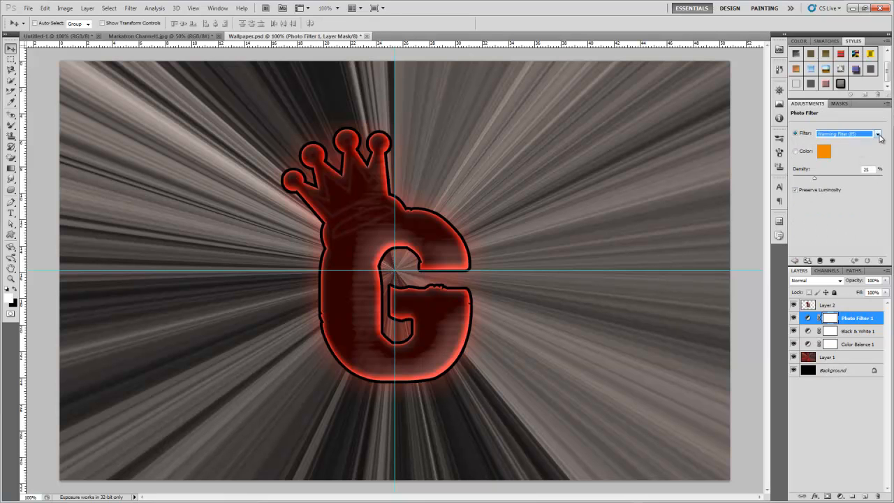
pyautogui.click(878, 134)
pyautogui.click(872, 195)
pyautogui.click(805, 153)
pyautogui.moveTo(815, 179); pyautogui.dragTo(834, 183)
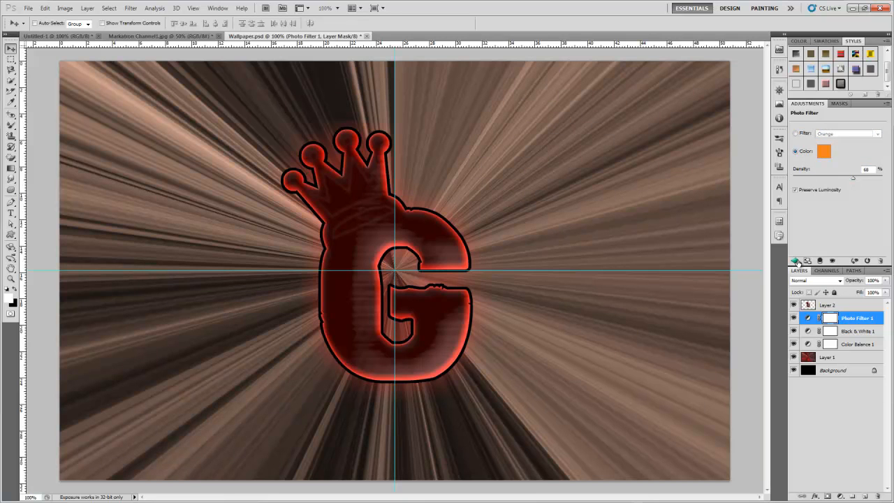
pyautogui.click(796, 260)
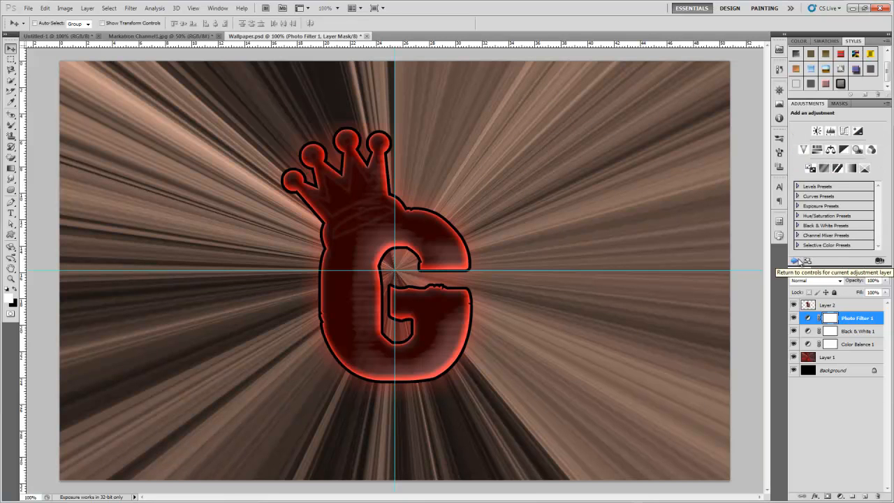
# Delete the Photo Filter, Black & White and Color Balance adjustment layers
pyautogui.click(853, 318)
pyautogui.press('Delete')
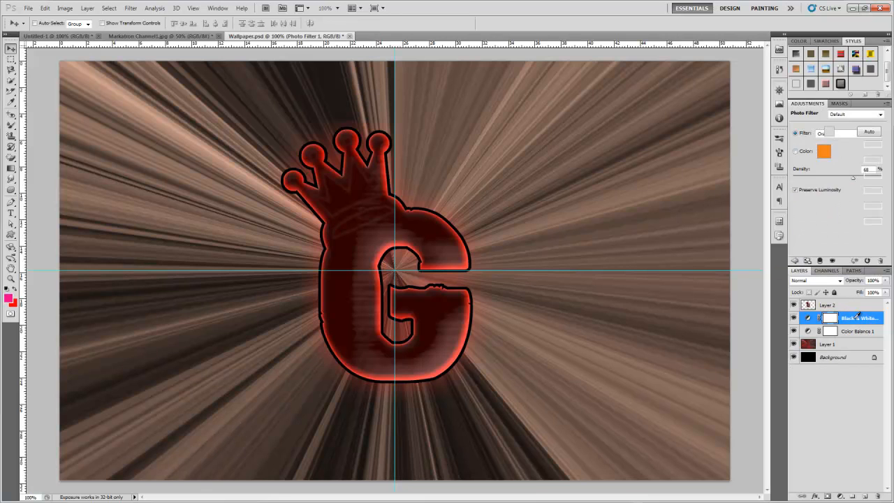
pyautogui.press('Delete')
pyautogui.press('Delete')
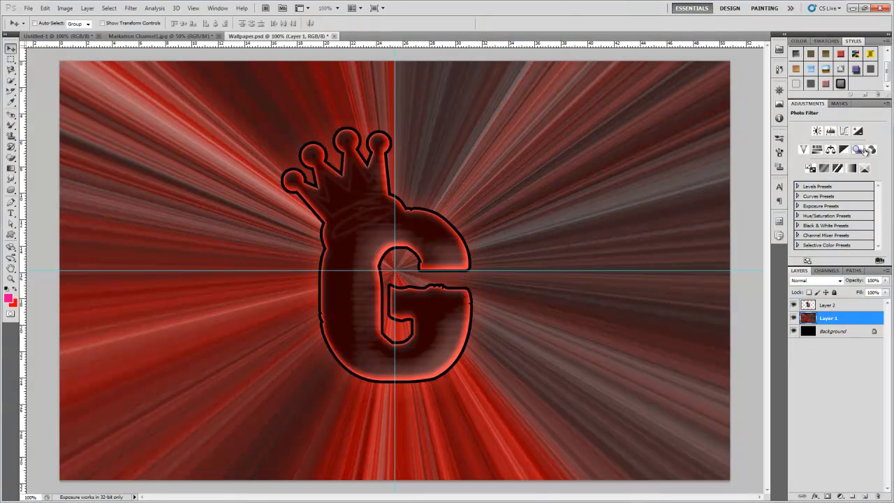
# Add a Channel Mixer adjustment layer above Layer 1 and set red to -1% in the Red output channel
pyautogui.click(856, 150)
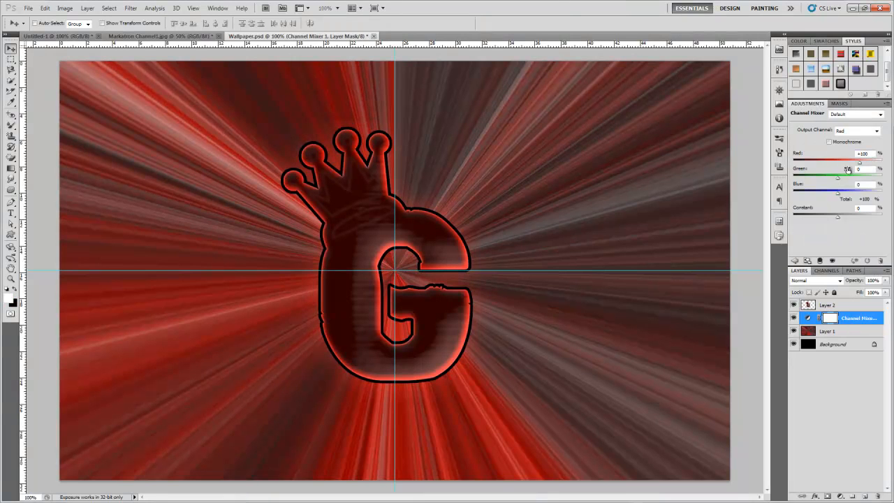
pyautogui.moveTo(859, 161); pyautogui.dragTo(839, 170)
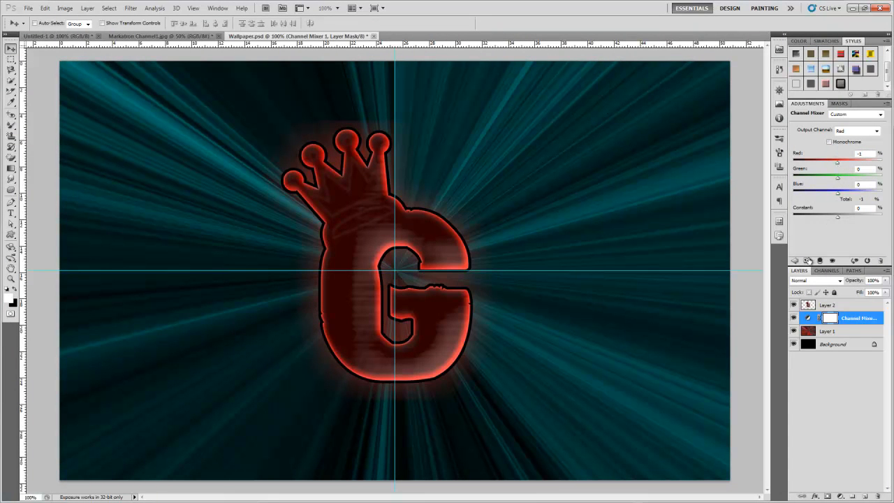
pyautogui.click(795, 261)
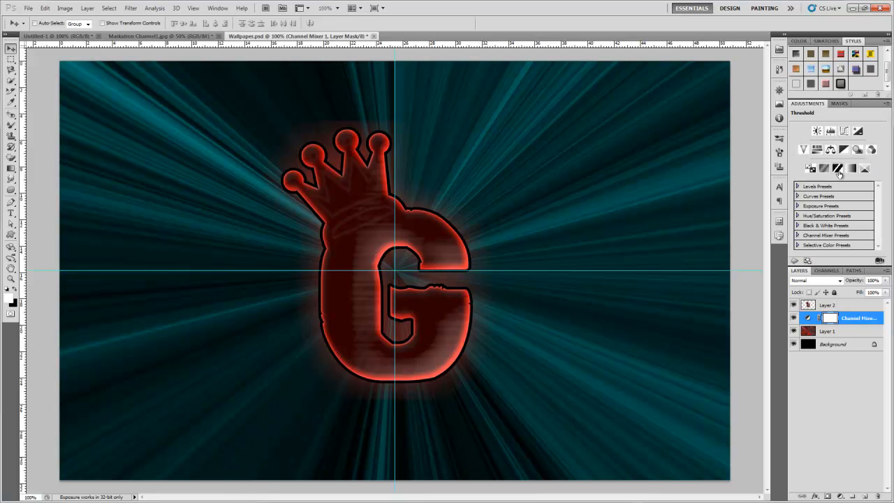
# Try an Invert adjustment layer above the Channel Mixer layer, and delete both adjustment layers
pyautogui.click(810, 168)
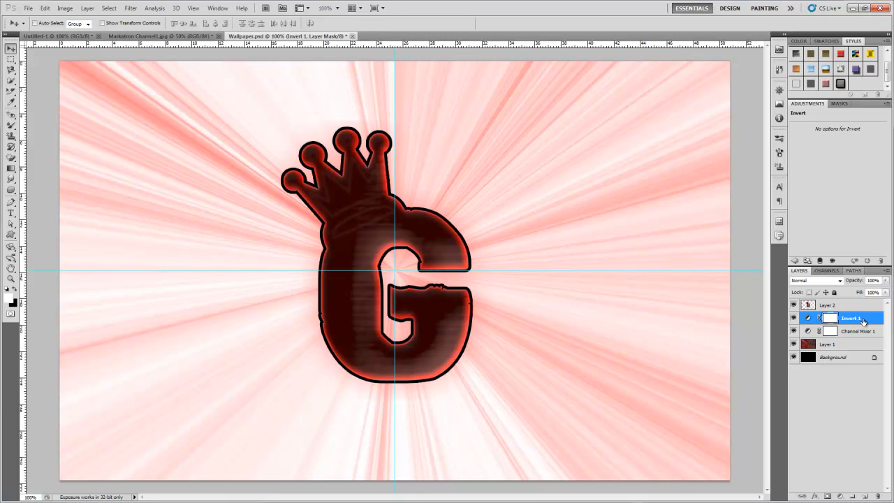
pyautogui.press('Delete')
pyautogui.press('Delete')
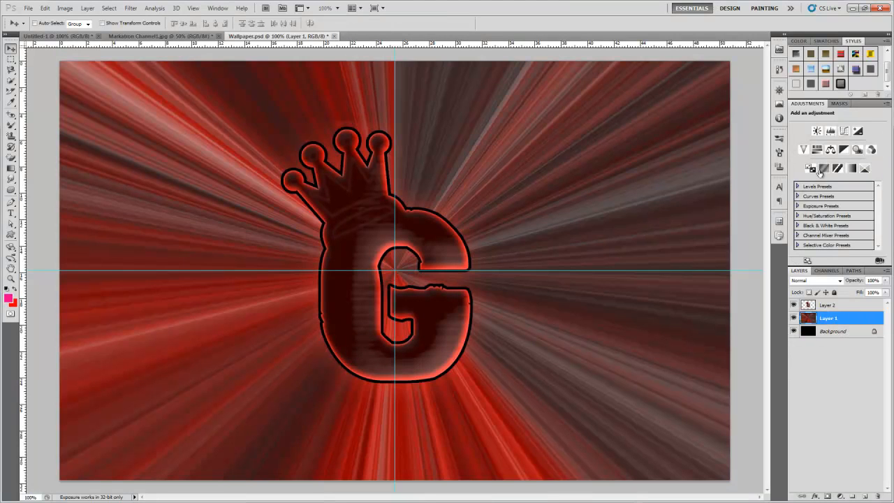
# Try a Posterize adjustment layer with 6 levels above Layer 1, and delete it
pyautogui.click(824, 169)
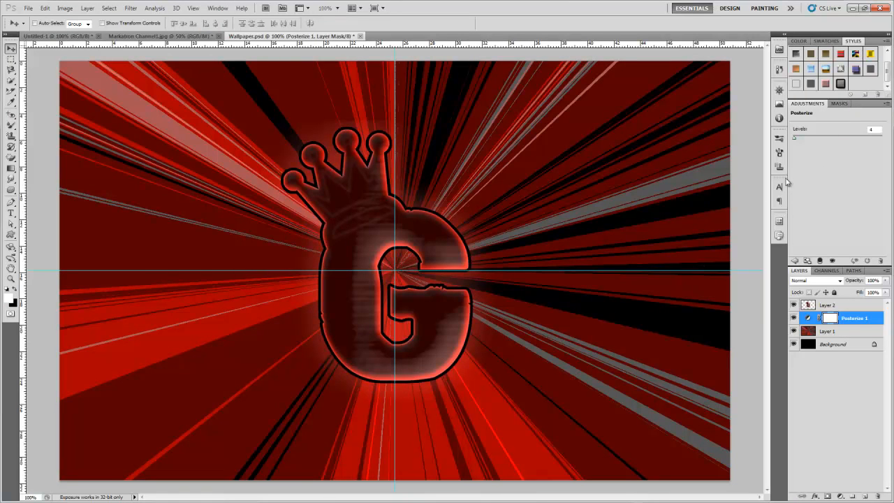
pyautogui.moveTo(793, 142)
pyautogui.mouseDown()
pyautogui.moveTo(882, 139)
pyautogui.moveTo(849, 127)
pyautogui.moveTo(757, 138)
pyautogui.moveTo(794, 142)
pyautogui.mouseUp()
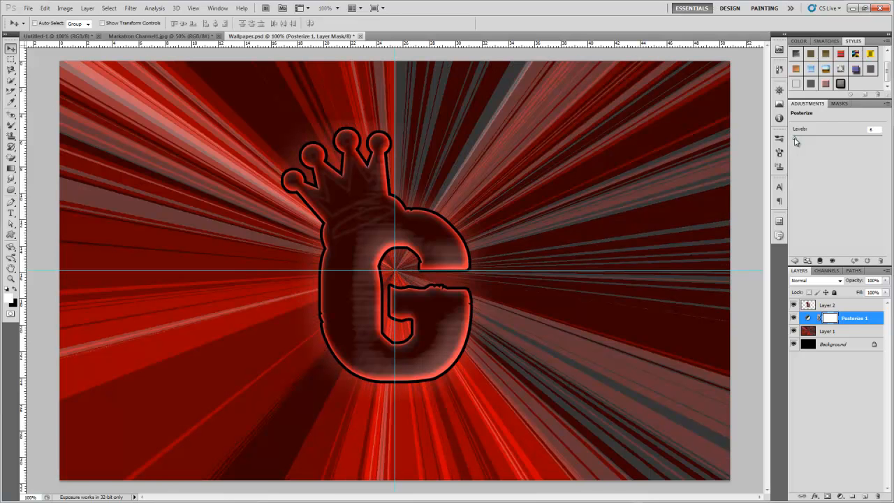
pyautogui.click(794, 260)
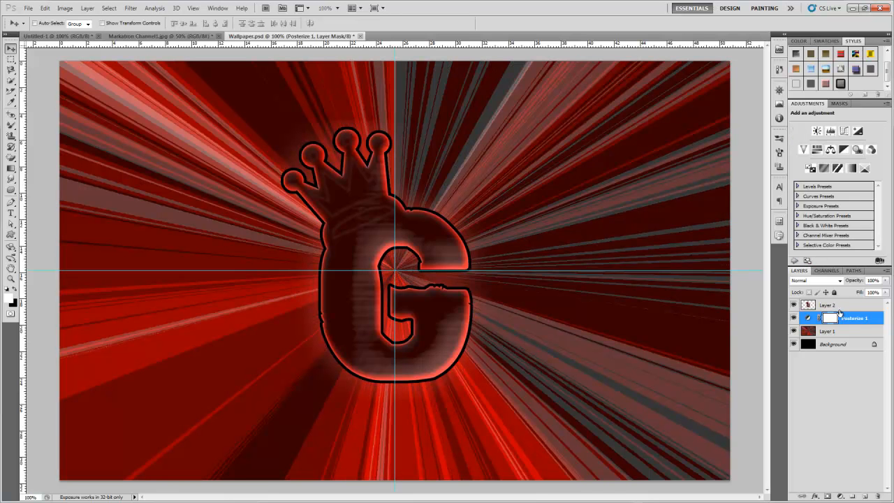
pyautogui.click(873, 322)
pyautogui.press('Delete')
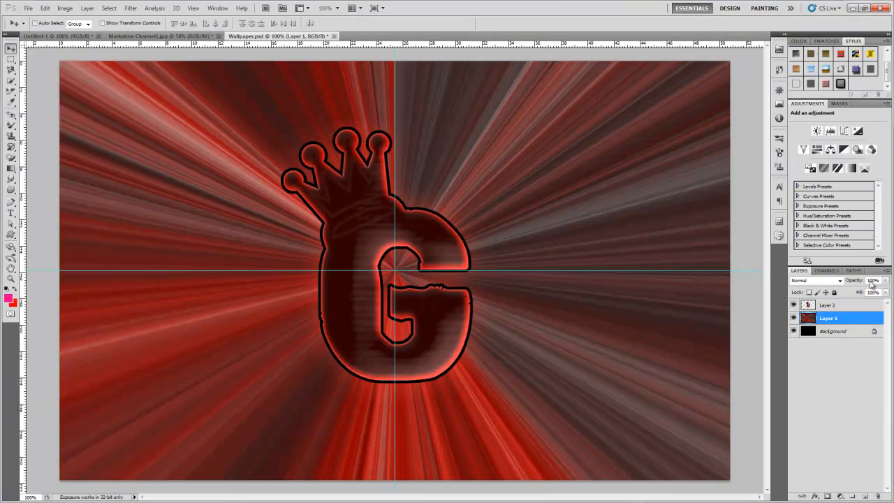
# Try a Threshold adjustment layer with threshold level 28 above Layer 1, and delete it
pyautogui.click(839, 169)
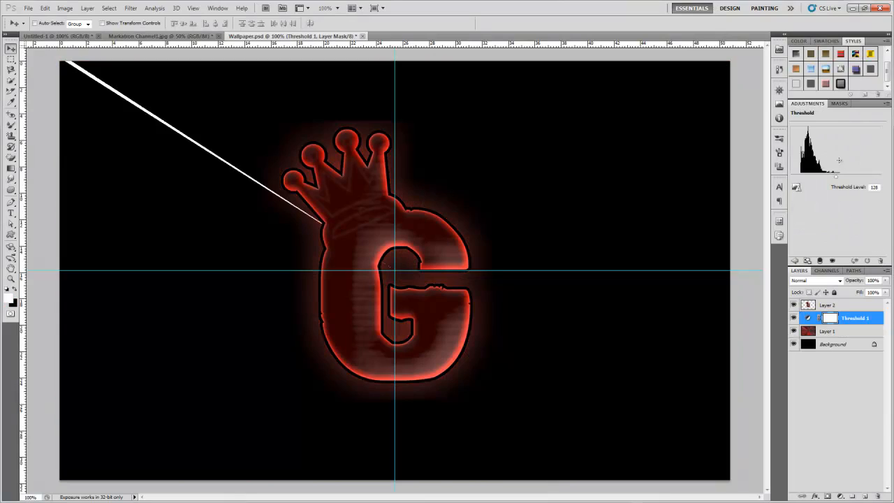
pyautogui.moveTo(832, 177); pyautogui.dragTo(801, 182)
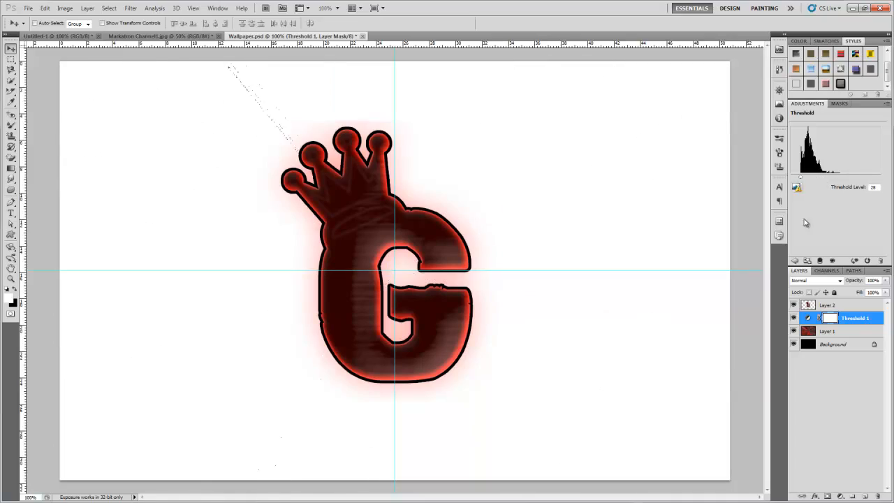
pyautogui.press('Delete')
pyautogui.press('Delete')
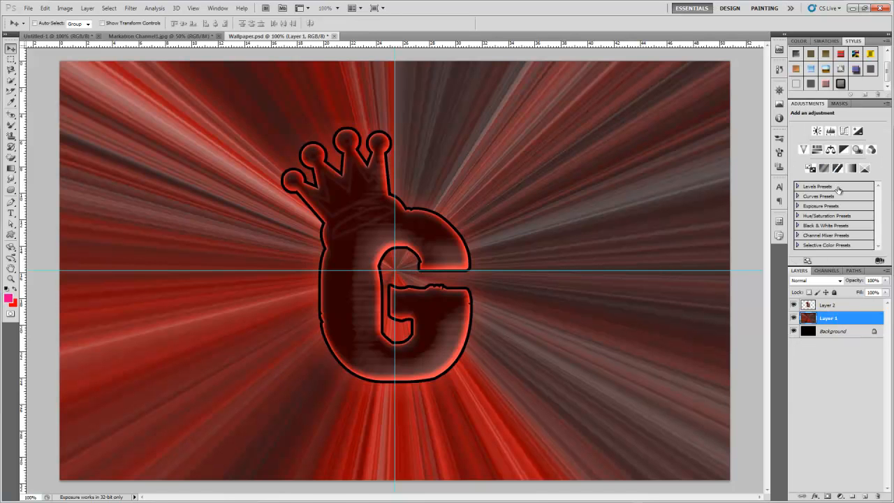
# Try a Gradient Map adjustment layer with the Transparent Rainbow preset above Layer 1, and delete it
pyautogui.click(851, 169)
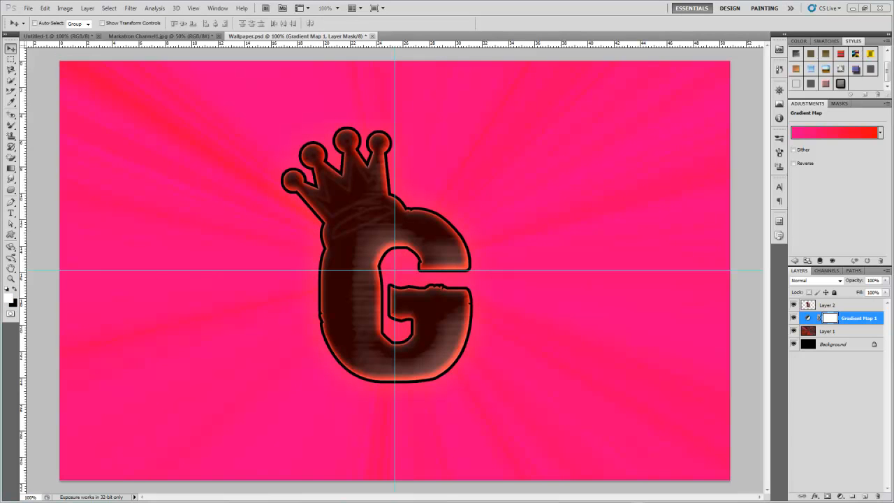
pyautogui.click(858, 134)
pyautogui.click(441, 187)
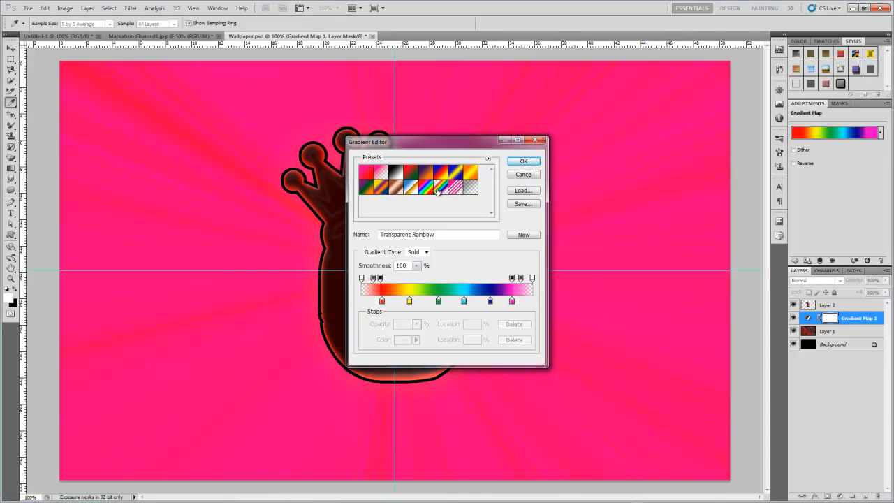
pyautogui.click(523, 161)
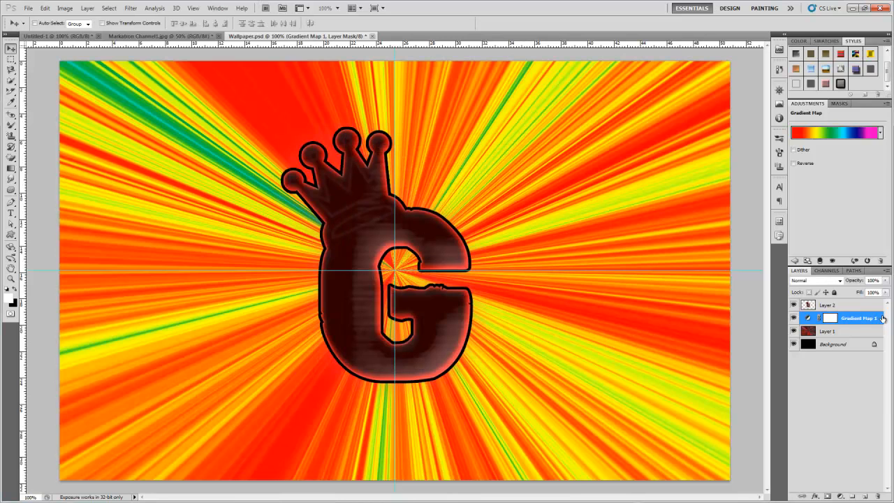
pyautogui.press('Delete')
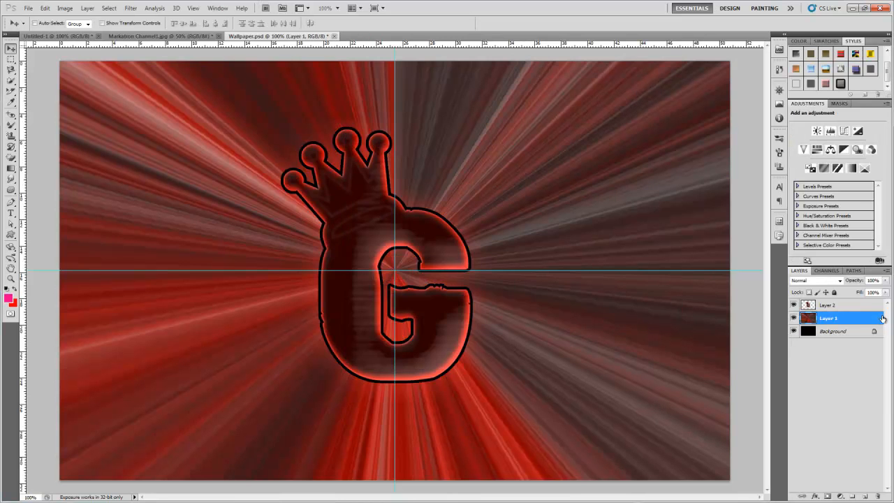
# Add a Selective Color adjustment layer above Layer 1 with reds at cyan +100, magenta -100, yellow +100 and black +95, using the Absolute method
pyautogui.click(864, 168)
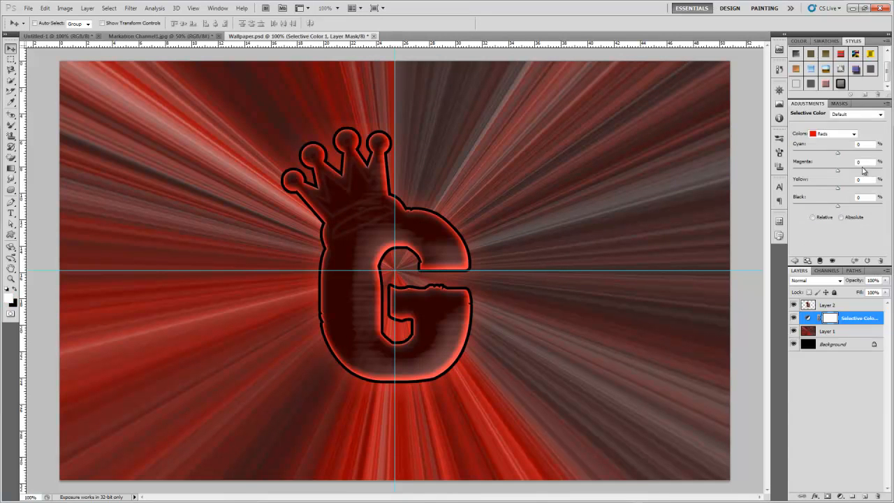
pyautogui.moveTo(838, 155); pyautogui.dragTo(793, 153)
pyautogui.moveTo(597, 134); pyautogui.dragTo(887, 153)
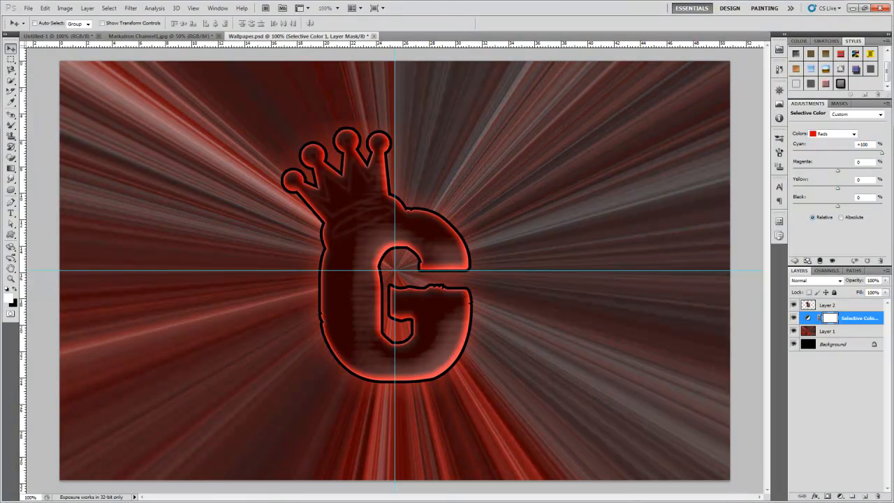
pyautogui.moveTo(838, 171); pyautogui.dragTo(749, 179)
pyautogui.moveTo(837, 189); pyautogui.dragTo(881, 189)
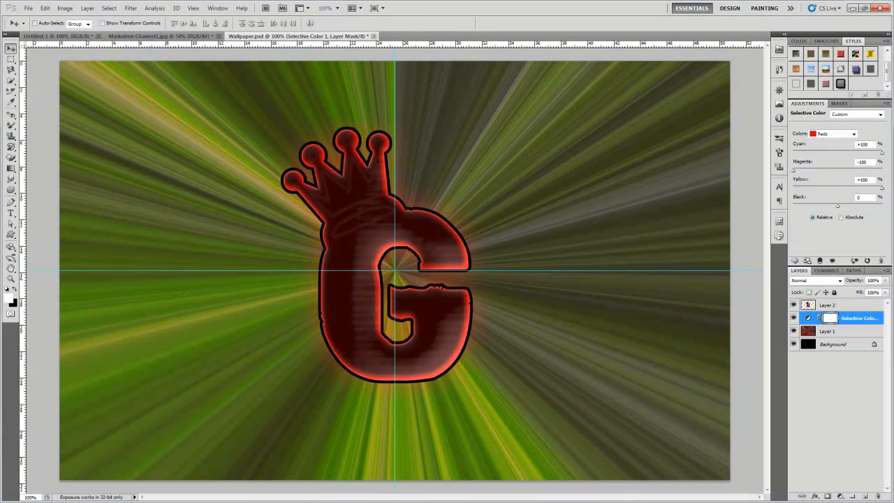
pyautogui.moveTo(838, 207); pyautogui.dragTo(881, 206)
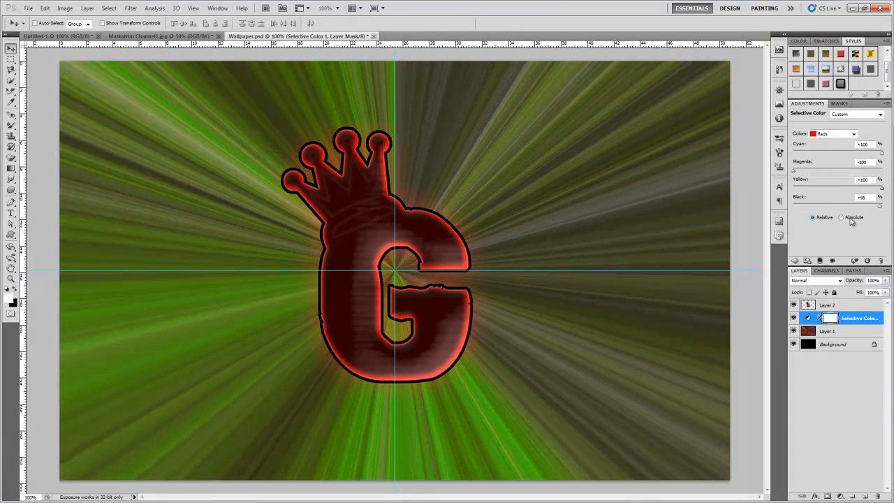
pyautogui.click(867, 323)
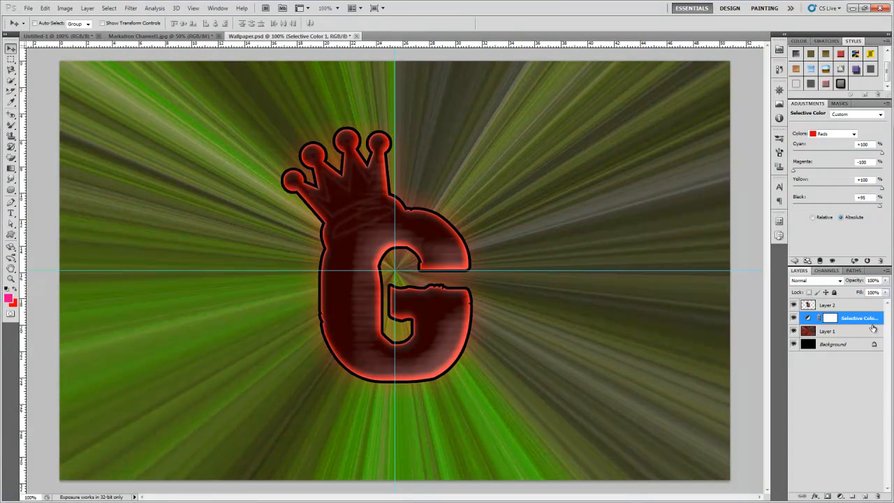
# Delete the Selective Color adjustment layer above Layer 1, briefly expand the Levels presets and leave all layers deselected
pyautogui.press('Delete')
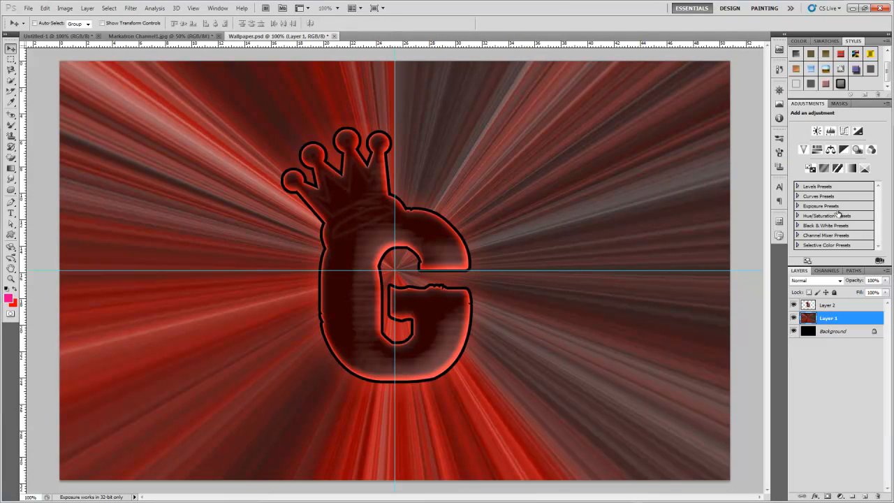
pyautogui.click(797, 185)
pyautogui.click(797, 186)
pyautogui.click(879, 263)
pyautogui.click(848, 354)
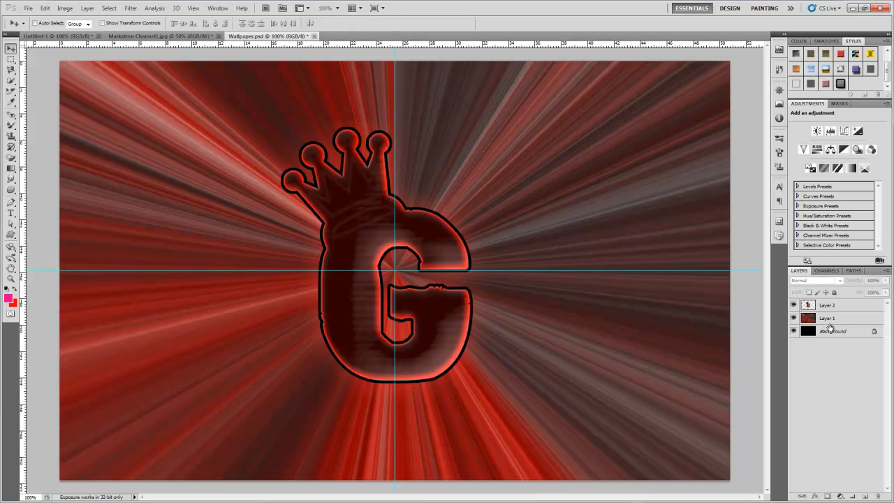
# Duplicate the Background layer as Background copy, and remove both the locked Background and its copy
pyautogui.click(833, 331)
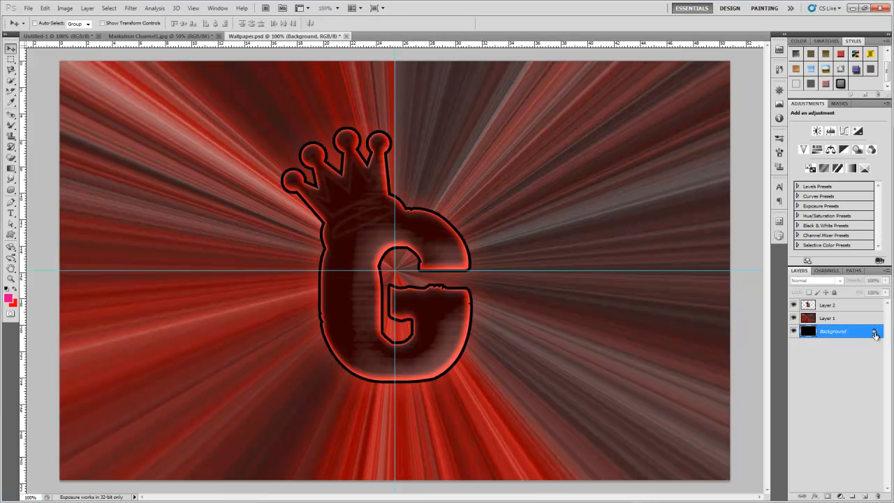
pyautogui.rightClick(874, 334)
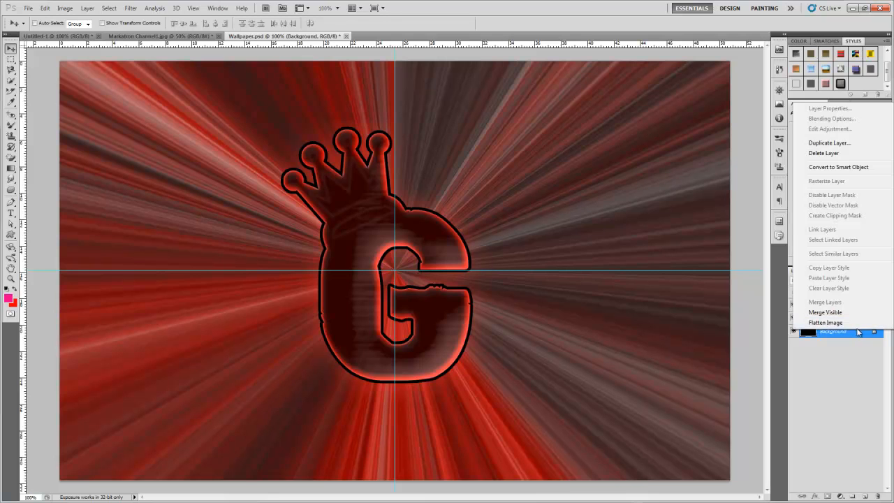
pyautogui.press('Escape')
pyautogui.rightClick(833, 335)
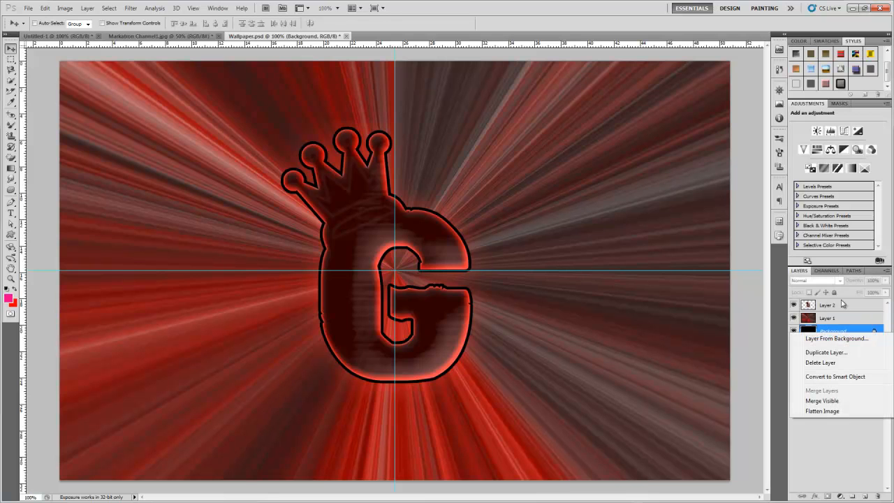
pyautogui.click(832, 355)
pyautogui.press('Return')
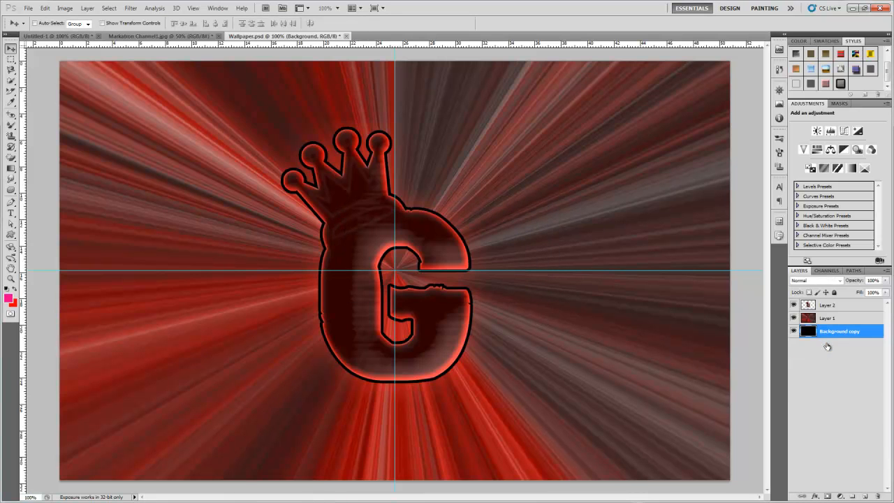
pyautogui.press('Delete')
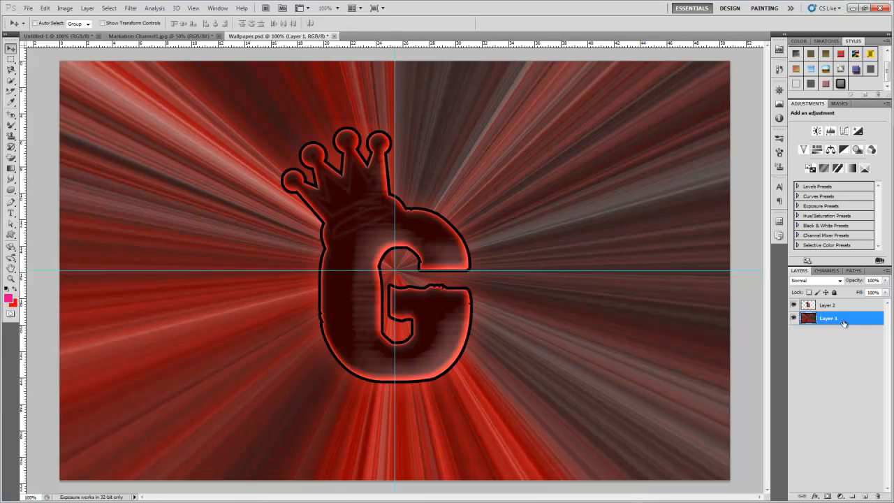
# Hide and show Layer 1 to compare the wallpaper with and without it
pyautogui.click(793, 318)
pyautogui.click(793, 319)
pyautogui.click(793, 318)
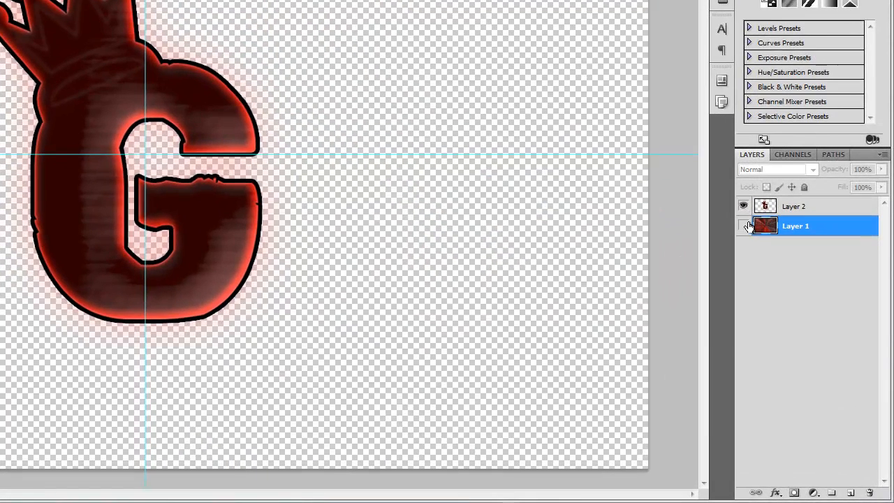
pyautogui.click(793, 317)
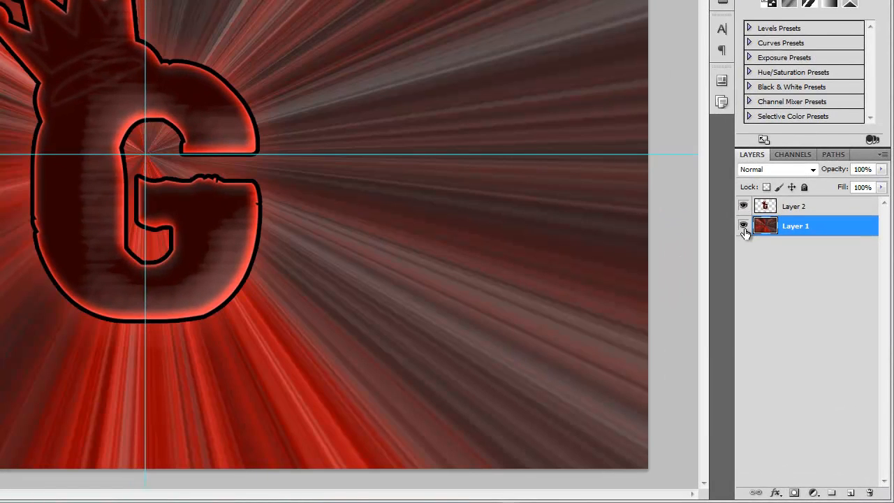
# Rename Layer 1 as Backgorund
pyautogui.doubleClick(800, 227)
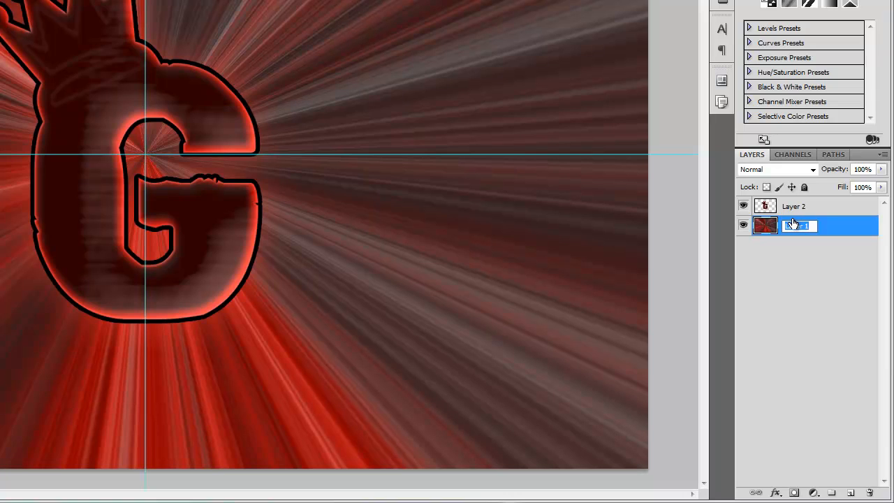
pyautogui.write('Backgorund')
pyautogui.press('Return')
# Rename Layer 2 as THE G!!
pyautogui.doubleClick(800, 205)
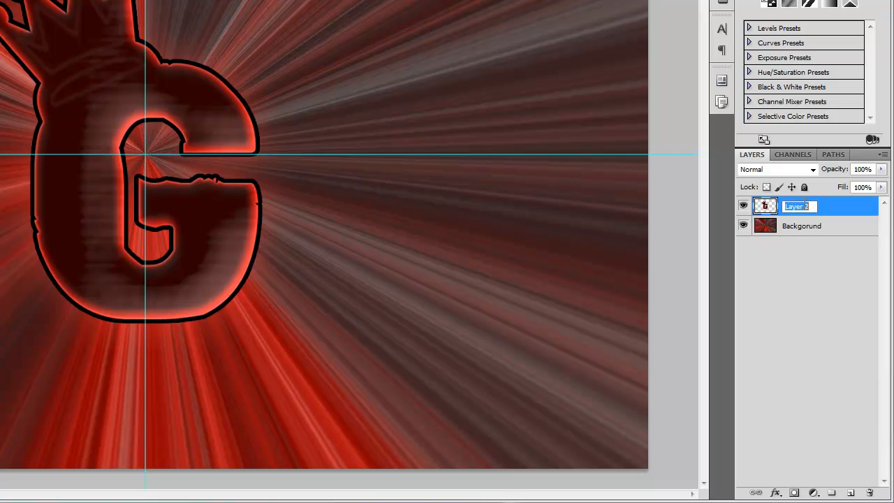
pyautogui.write('TH')
pyautogui.write('ER')
pyautogui.press('BackSpace')
pyautogui.write('G!!')
pyautogui.press('Return')
# Try lowering the opacity and fill of the THE G!! layer, and select the Backgorund layer
pyautogui.click(821, 226)
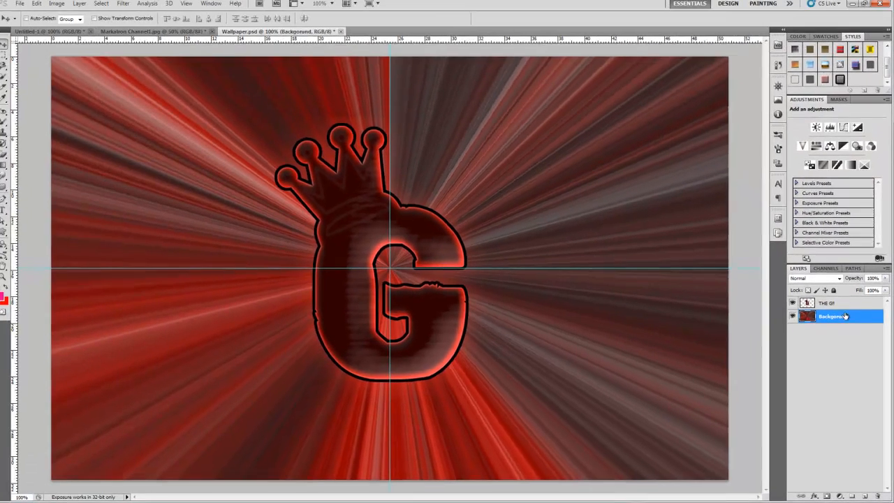
pyautogui.moveTo(845, 316)
pyautogui.mouseDown()
pyautogui.moveTo(846, 296)
pyautogui.moveTo(840, 323)
pyautogui.moveTo(838, 305)
pyautogui.moveTo(863, 289)
pyautogui.moveTo(851, 309)
pyautogui.mouseUp()
pyautogui.click(885, 280)
pyautogui.click(850, 309)
pyautogui.click(884, 292)
pyautogui.click(844, 319)
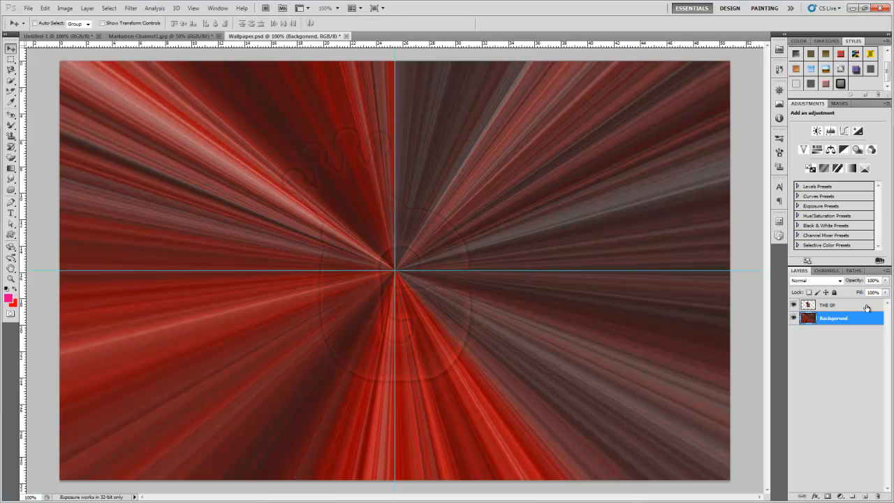
# Set the THE G!! layer's opacity and fill back to 100%
pyautogui.click(866, 304)
pyautogui.click(885, 280)
pyautogui.moveTo(881, 290); pyautogui.dragTo(891, 290)
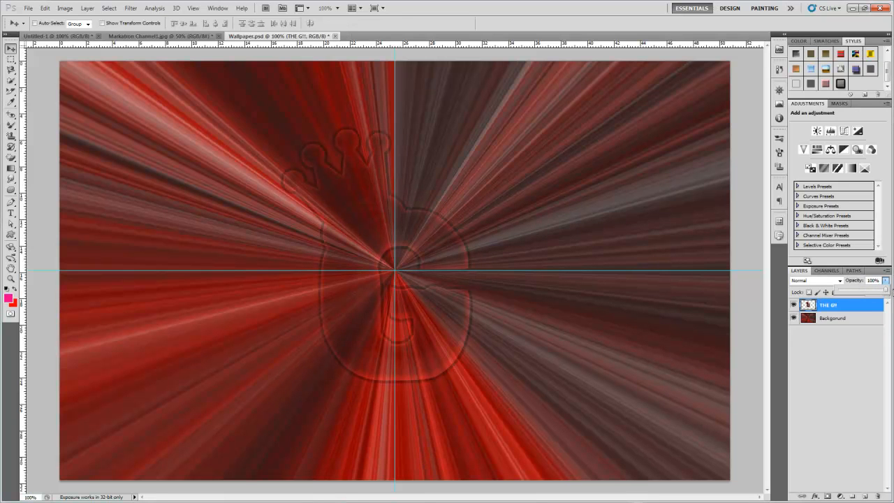
pyautogui.click(852, 318)
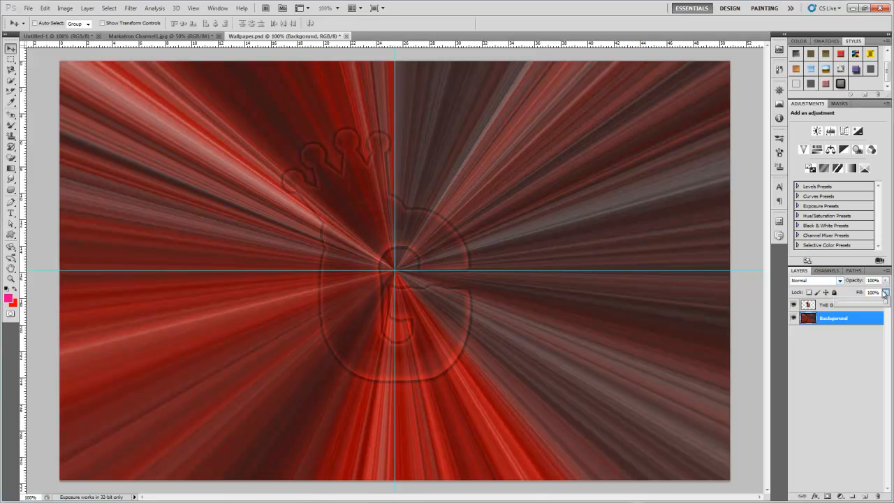
pyautogui.click(856, 305)
pyautogui.click(885, 280)
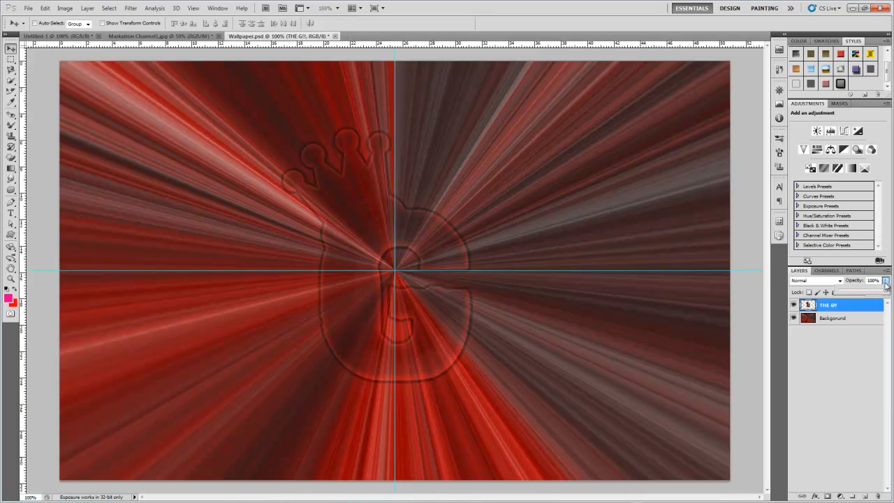
pyautogui.click(885, 280)
pyautogui.click(884, 292)
pyautogui.moveTo(879, 301); pyautogui.dragTo(891, 301)
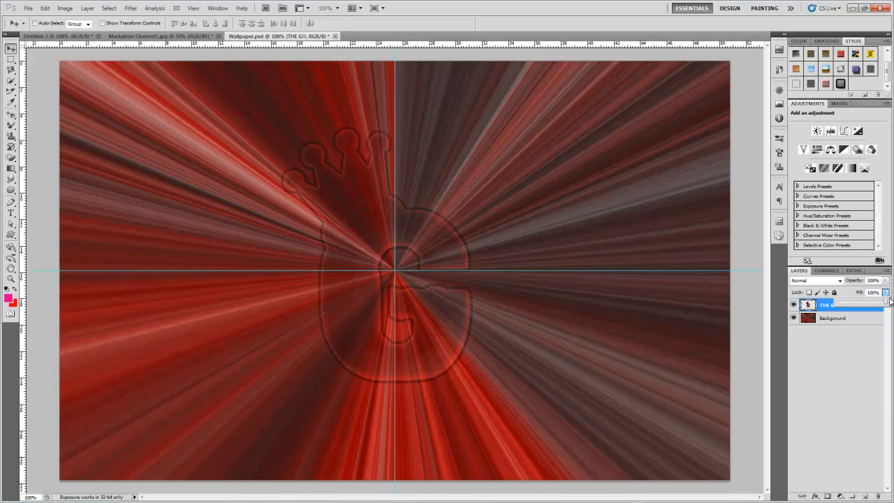
# Try the Color and Saturation blend modes on the THE G!! layer, keeping that layer selected
pyautogui.click(840, 281)
pyautogui.click(832, 264)
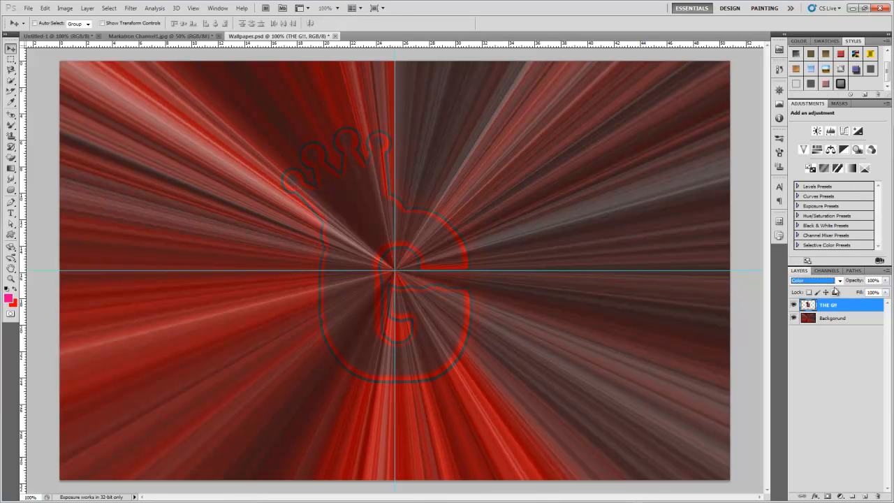
pyautogui.click(840, 281)
pyautogui.click(827, 258)
pyautogui.click(832, 282)
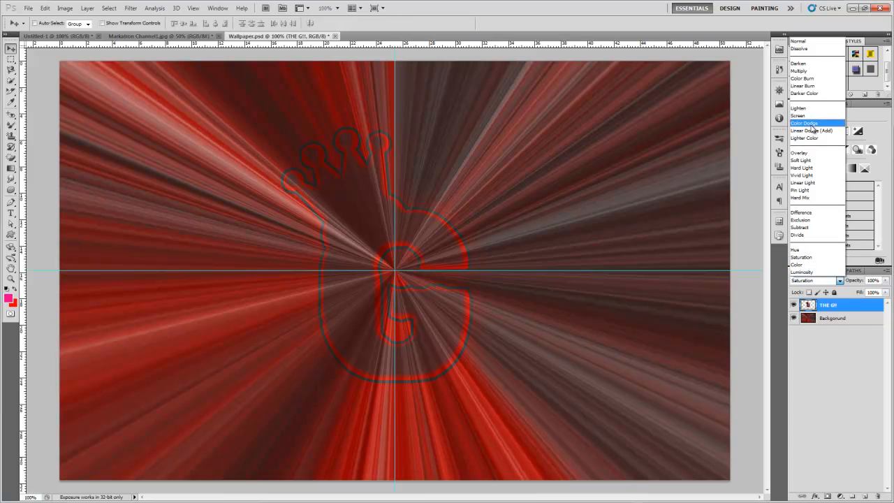
pyautogui.click(836, 283)
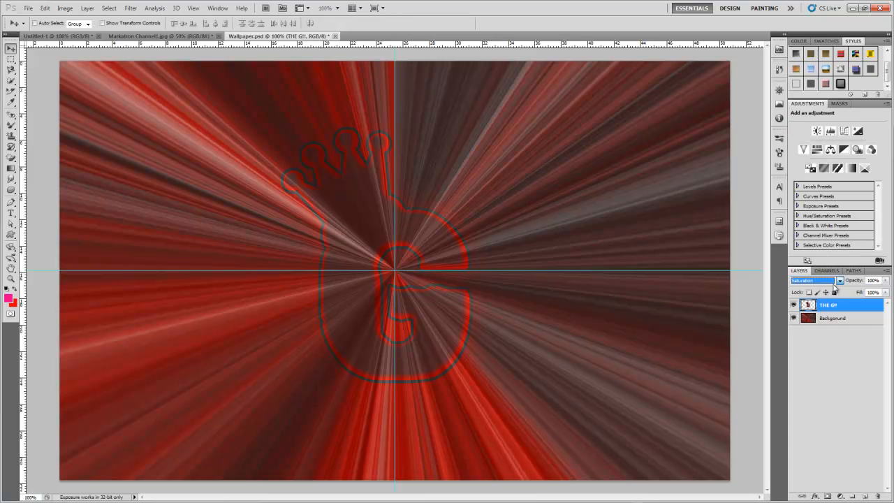
pyautogui.click(838, 381)
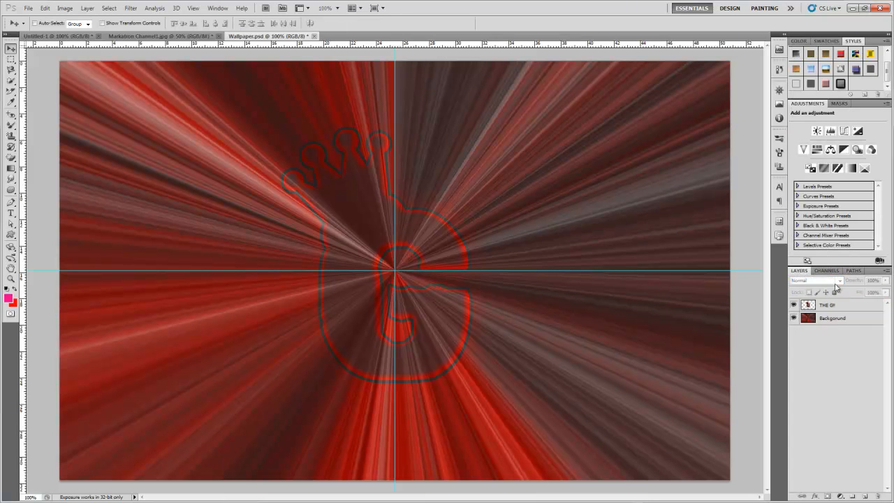
pyautogui.click(833, 305)
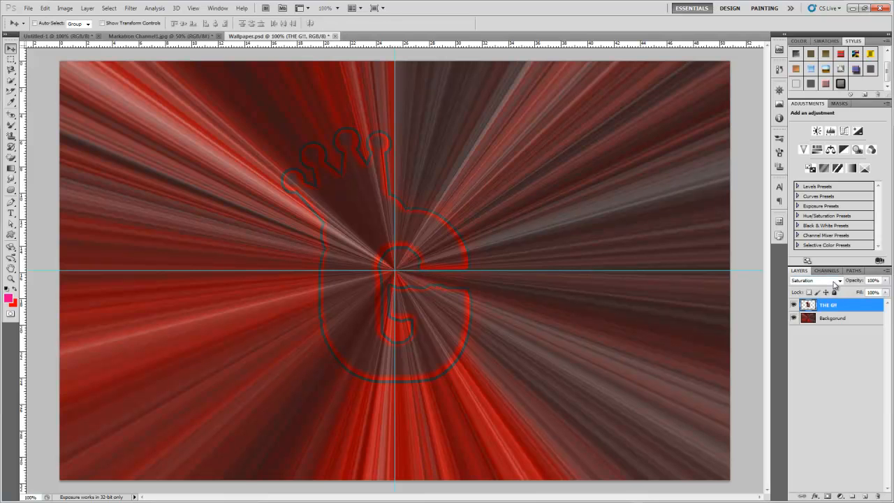
# Try the Lighten, Darken and Hue blend modes on the THE G!! layer
pyautogui.click(840, 283)
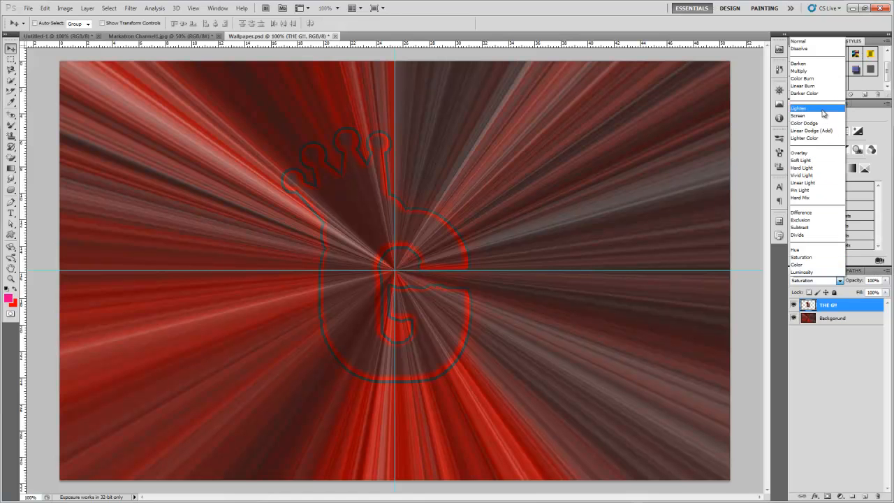
pyautogui.click(810, 109)
pyautogui.click(839, 280)
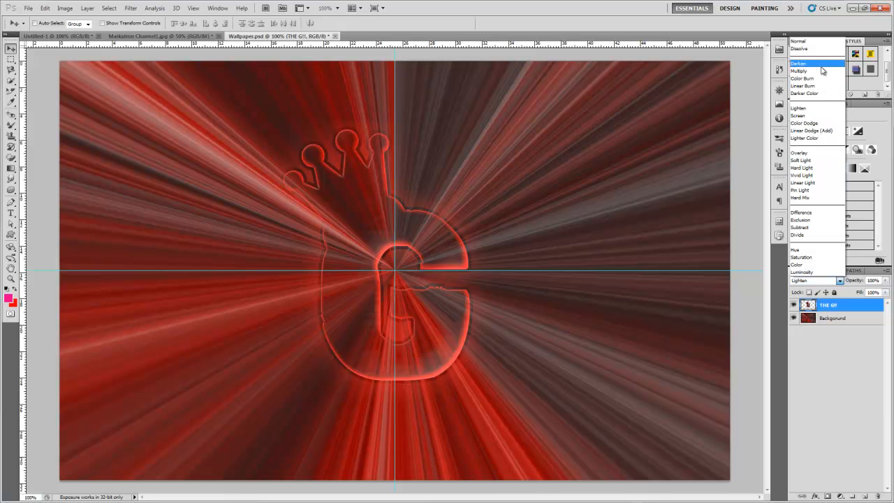
pyautogui.click(820, 64)
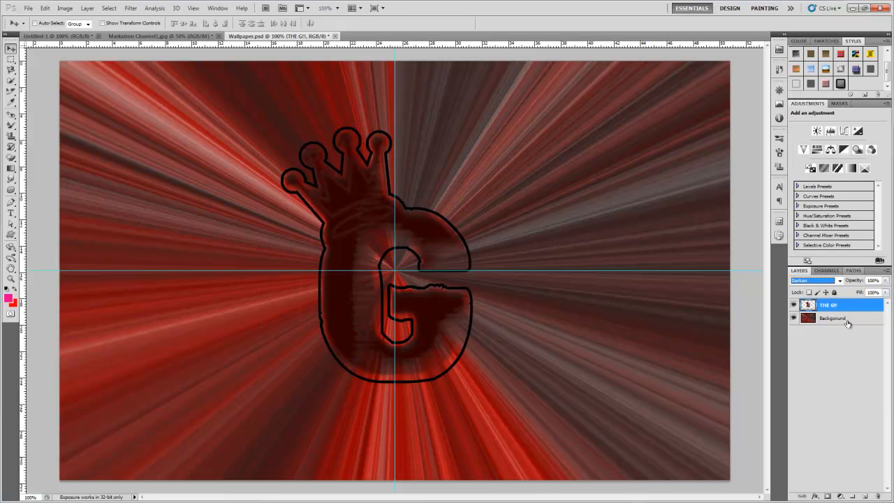
pyautogui.click(839, 280)
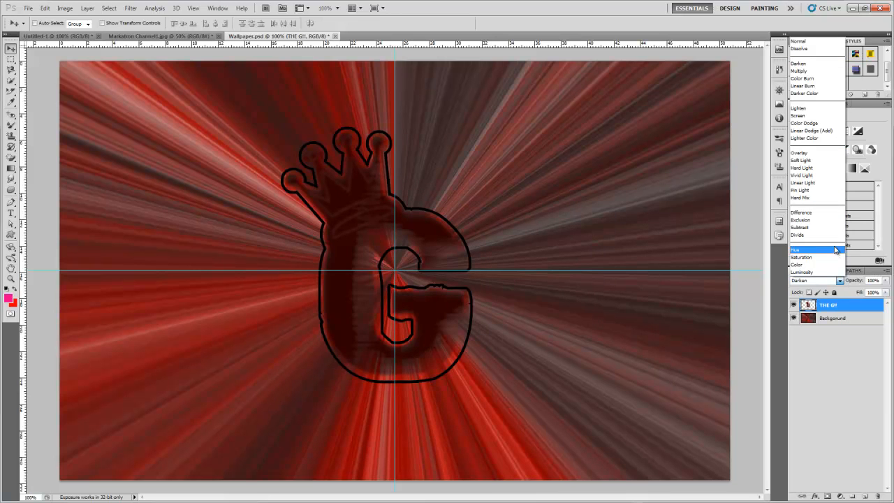
pyautogui.click(836, 249)
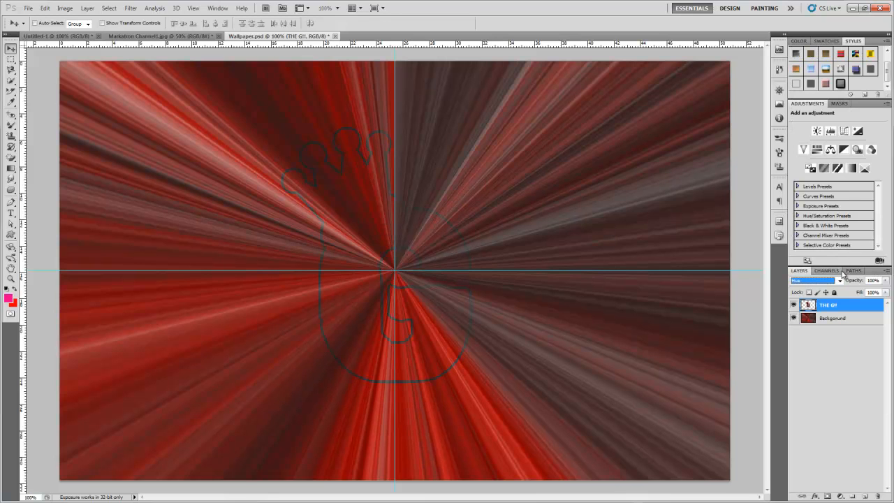
# Try the Color, Difference and Dissolve blend modes on the THE G!! layer, and return it to Normal
pyautogui.click(839, 280)
pyautogui.click(815, 264)
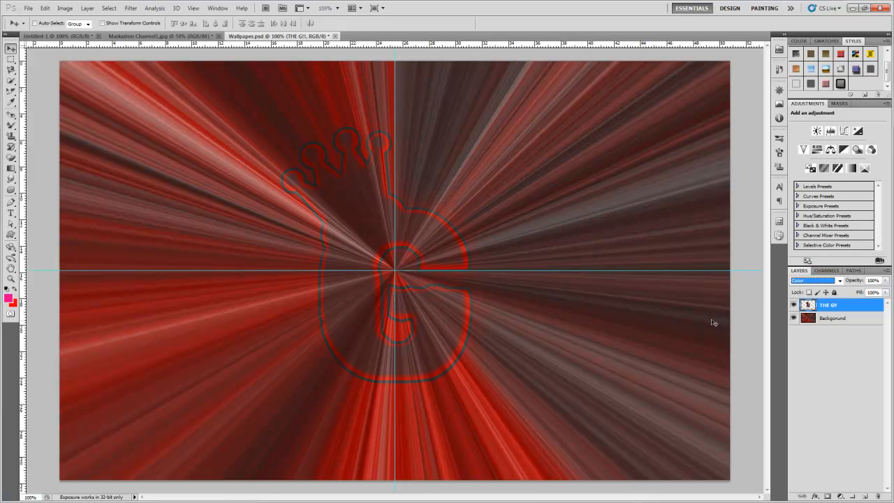
pyautogui.click(840, 280)
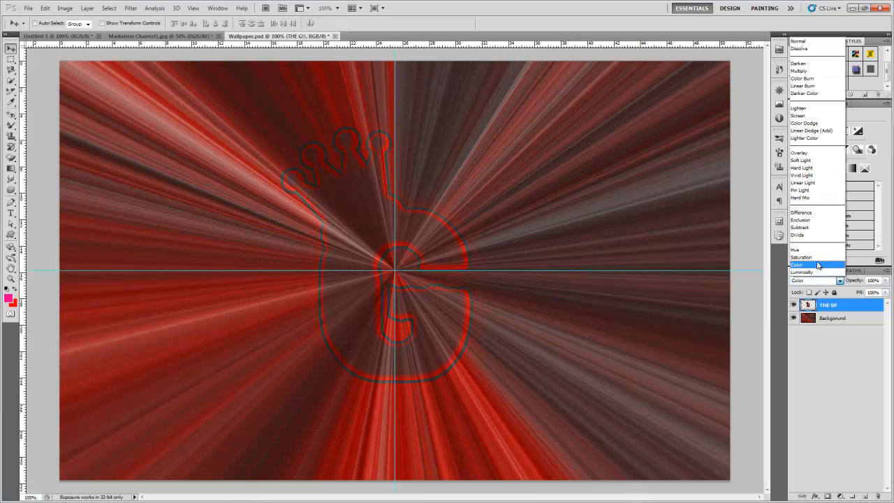
pyautogui.click(810, 213)
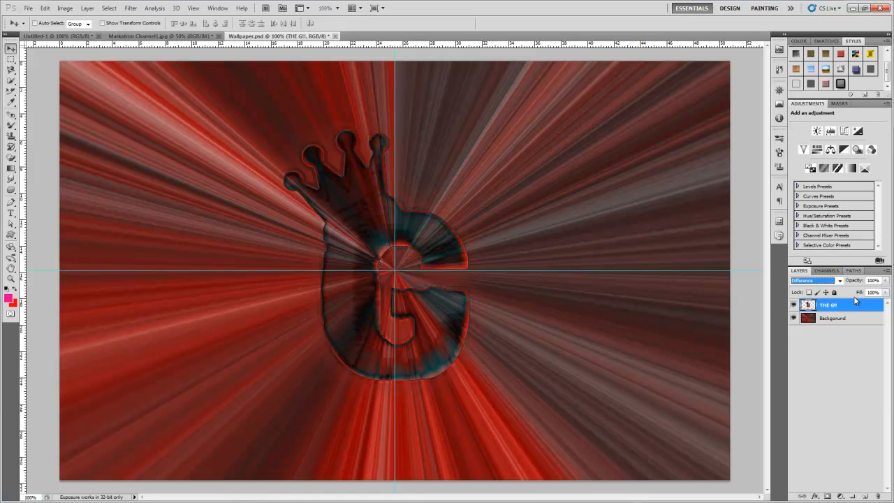
pyautogui.click(840, 280)
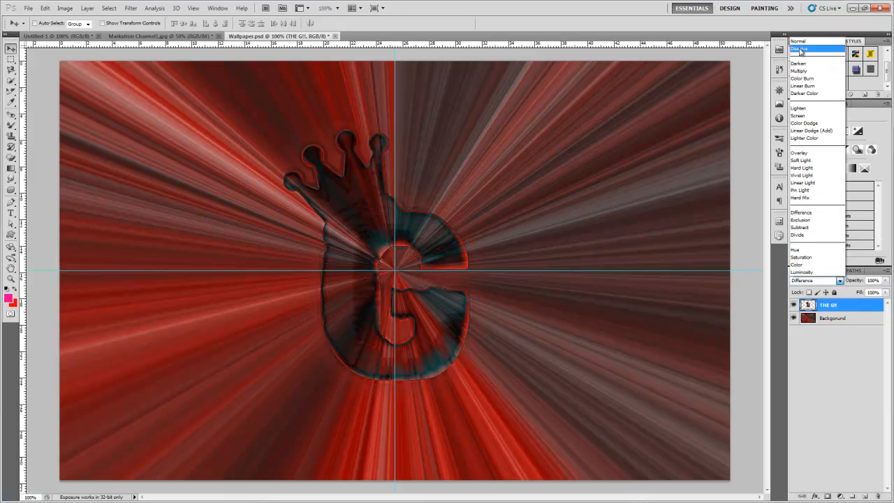
pyautogui.click(800, 50)
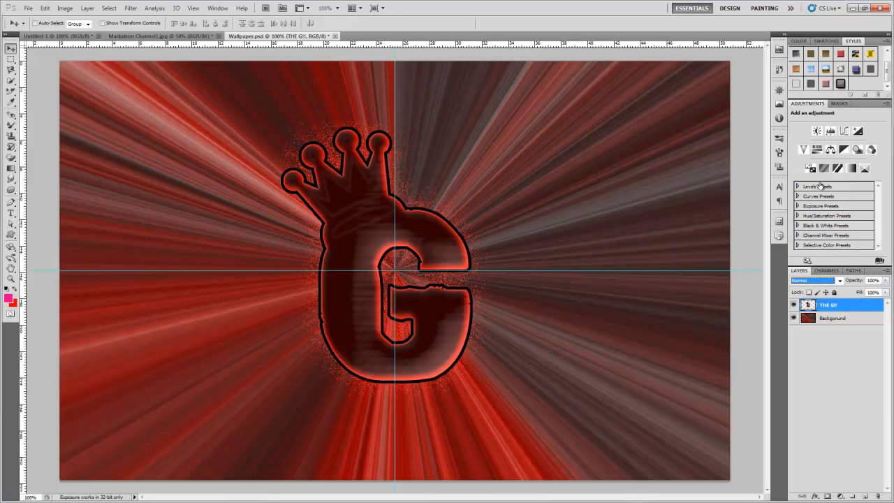
# Shift the G artwork slightly upward and undo the move, and display the RGB colour sliders
pyautogui.moveTo(368, 164); pyautogui.dragTo(368, 162)
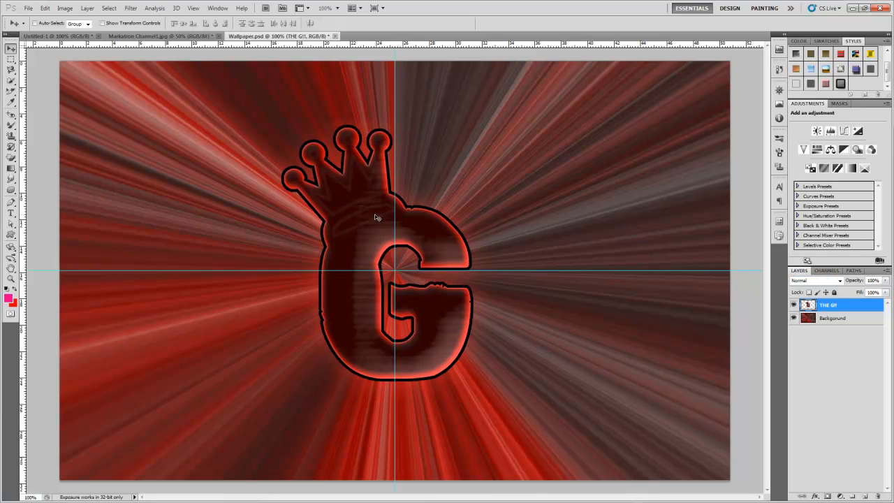
pyautogui.hotkey('ctrl', 'z')
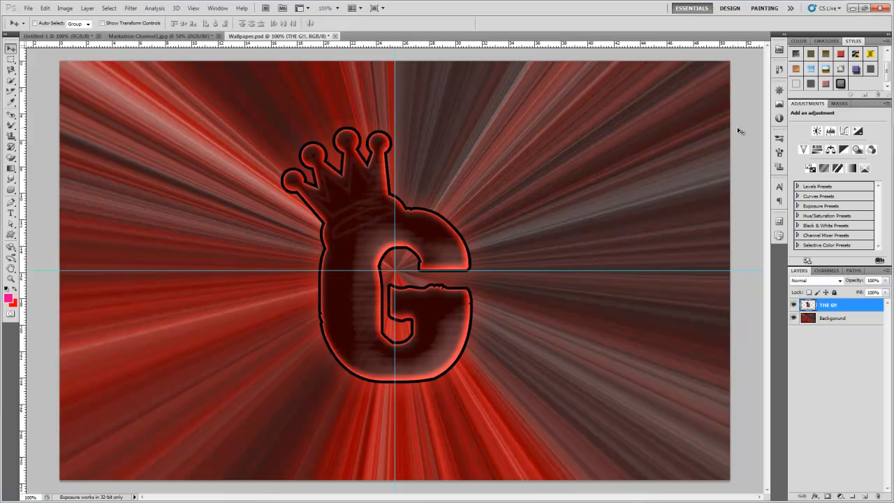
pyautogui.click(799, 41)
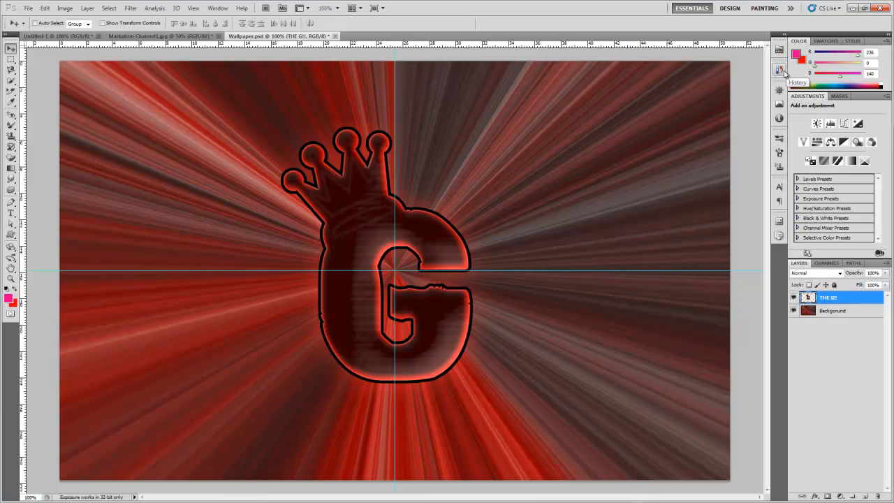
# Step the wallpaper back through its recorded history to the Duplicate Layer state, and restore the original Wallpaper.psd snapshot
pyautogui.click(779, 69)
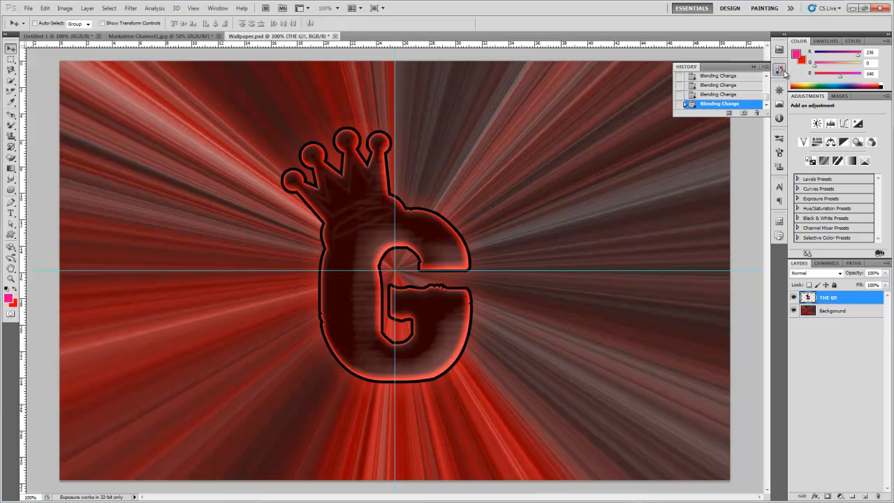
pyautogui.moveTo(738, 67); pyautogui.dragTo(779, 71)
pyautogui.moveTo(767, 103); pyautogui.dragTo(769, 79)
pyautogui.scroll(-2, 733, 82)
pyautogui.scroll(-4, 733, 82)
pyautogui.scroll(7, 712, 94)
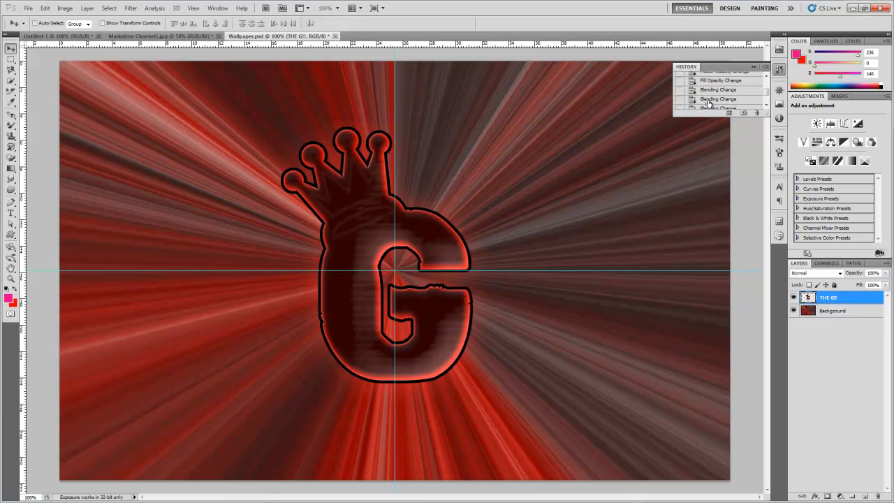
pyautogui.click(708, 100)
pyautogui.scroll(3, 712, 96)
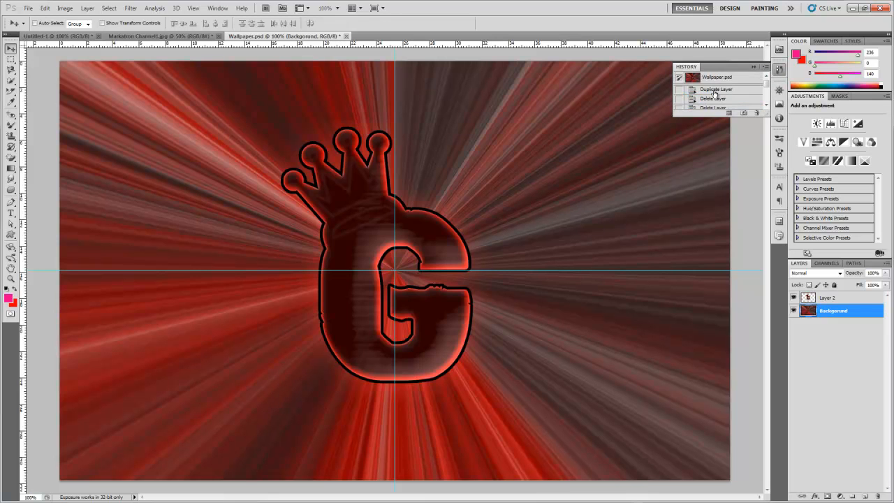
pyautogui.click(714, 89)
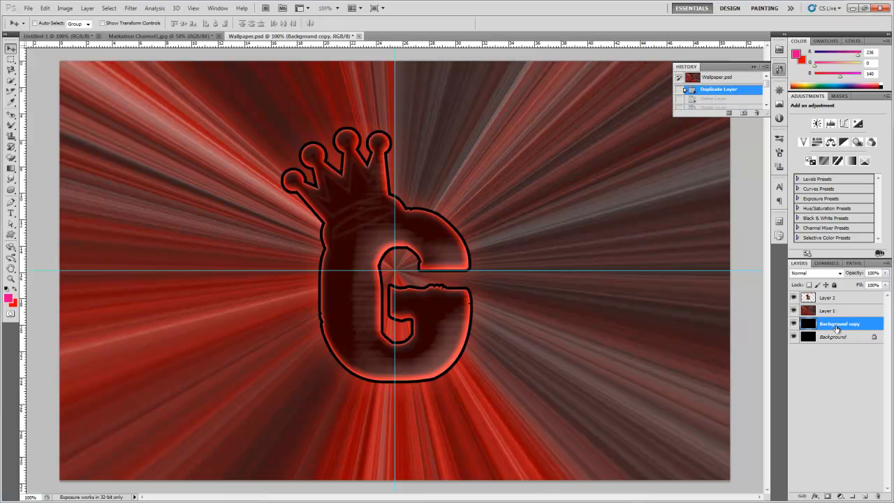
pyautogui.click(710, 78)
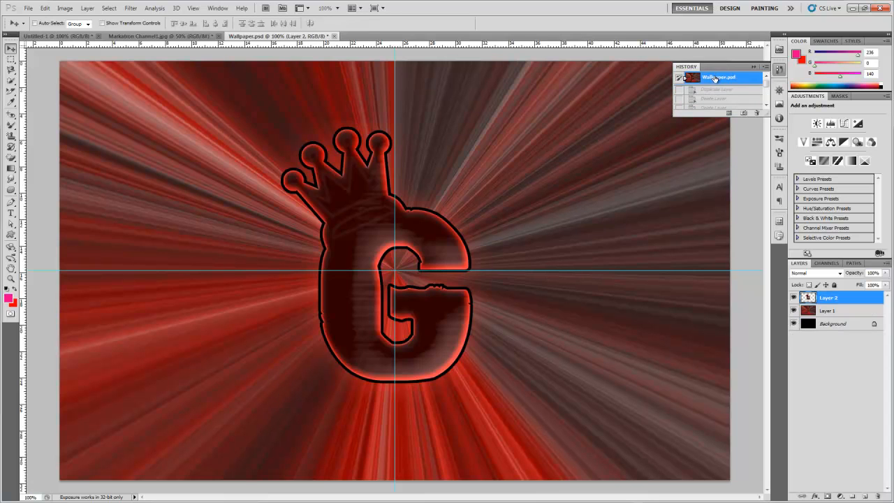
pyautogui.click(754, 67)
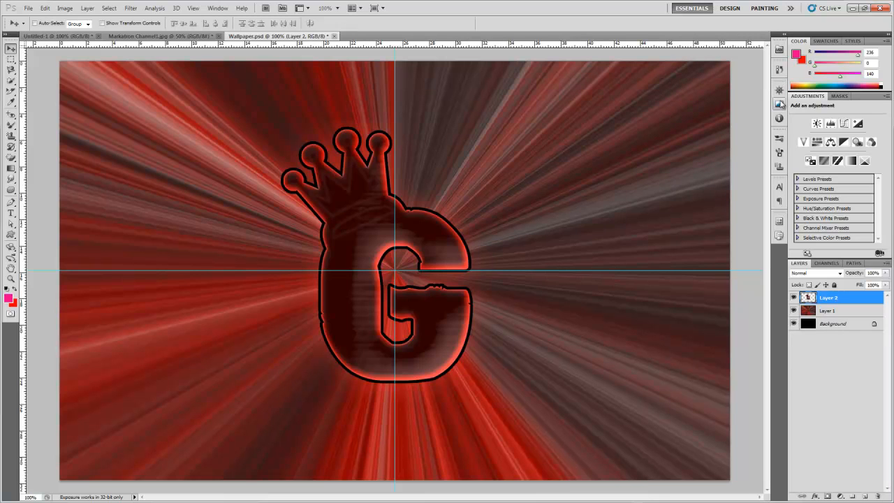